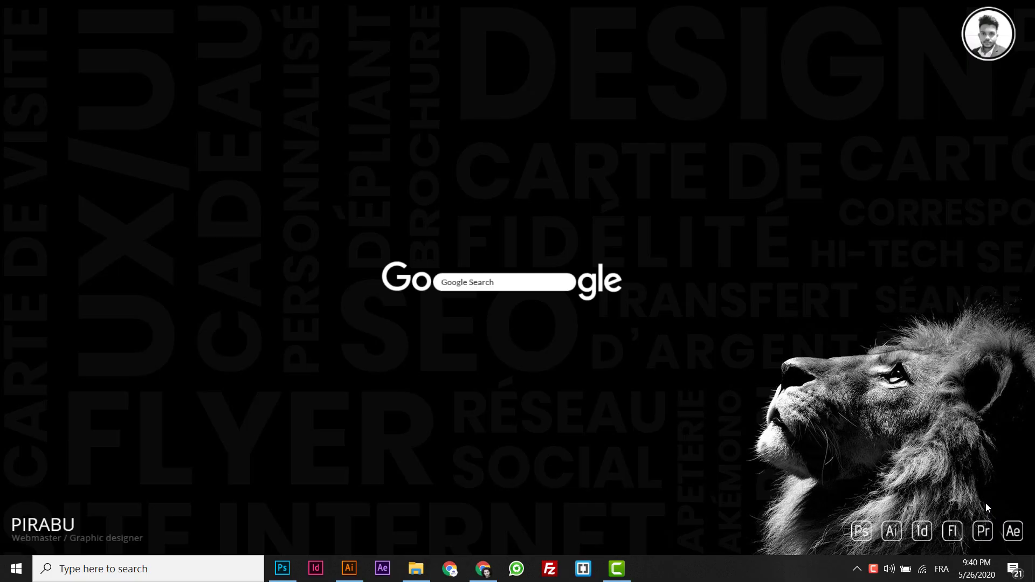
- Widen the Name column to show the full PSD file name, then bring up the YouTube channel
{"action": "left_click", "coordinate": [417, 564]}
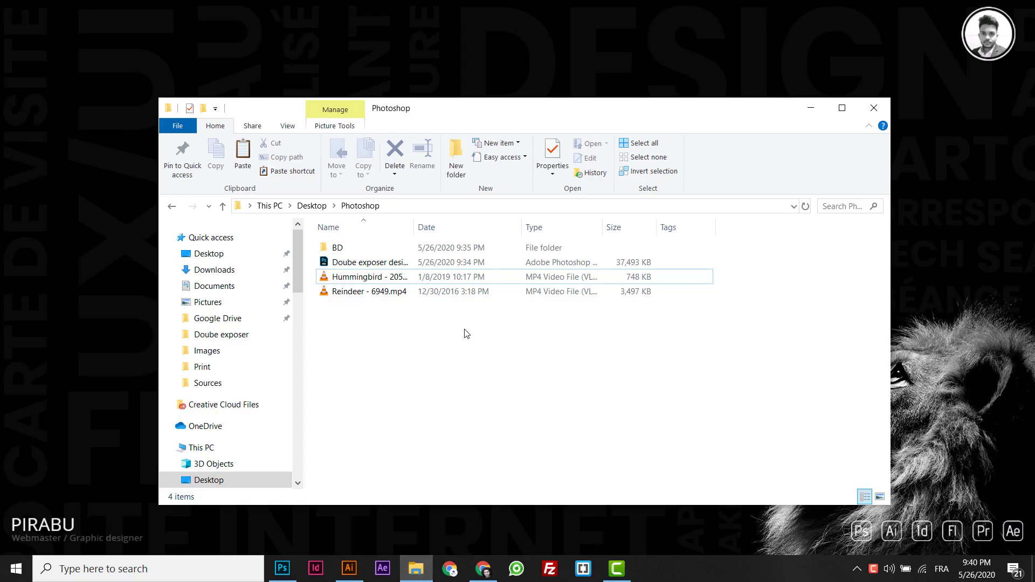
{"action": "left_click", "coordinate": [361, 269]}
{"action": "left_click_drag", "start_coordinate": [414, 227], "coordinate": [496, 227]}
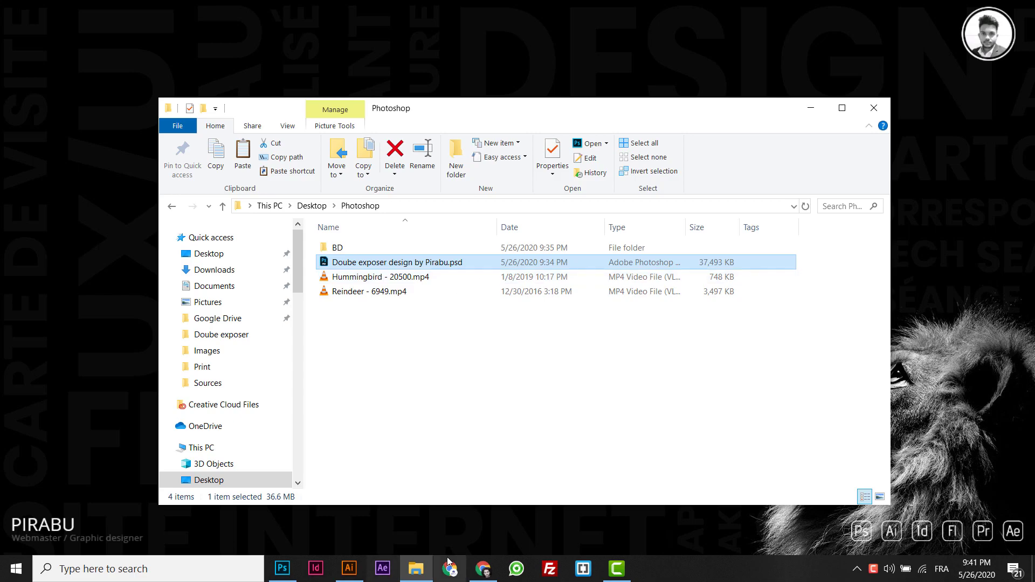
{"action": "left_click", "coordinate": [478, 572]}
{"action": "scroll", "coordinate": [397, 206], "scroll_direction": "down", "scroll_amount": 2}
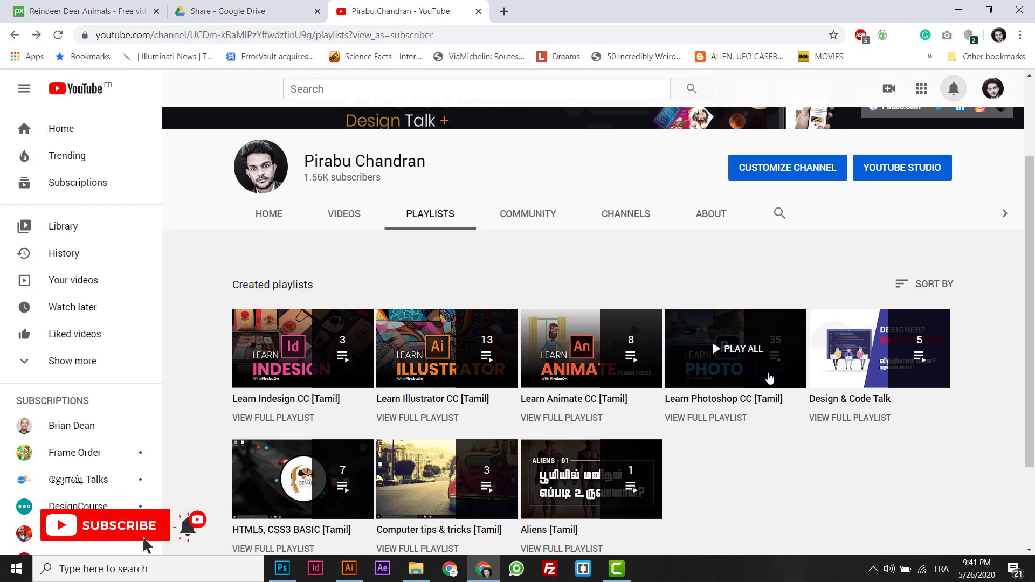
- Play item 20, 'Movie poster using double exposure effect', from Learn Photoshop CC, then pause it
{"action": "left_click", "coordinate": [745, 367]}
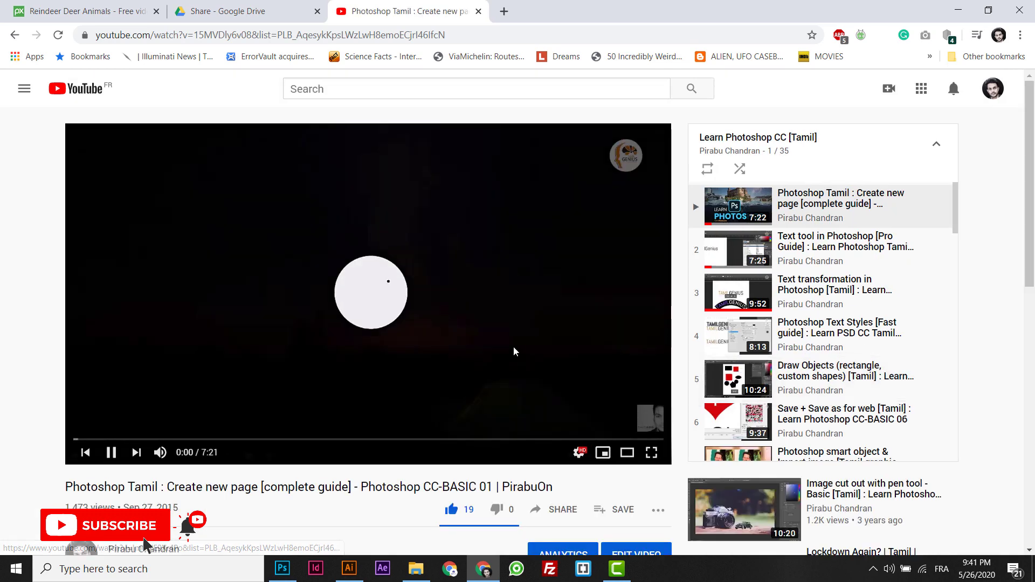
{"action": "left_click_drag", "start_coordinate": [958, 218], "coordinate": [956, 357]}
{"action": "left_click", "coordinate": [841, 307]}
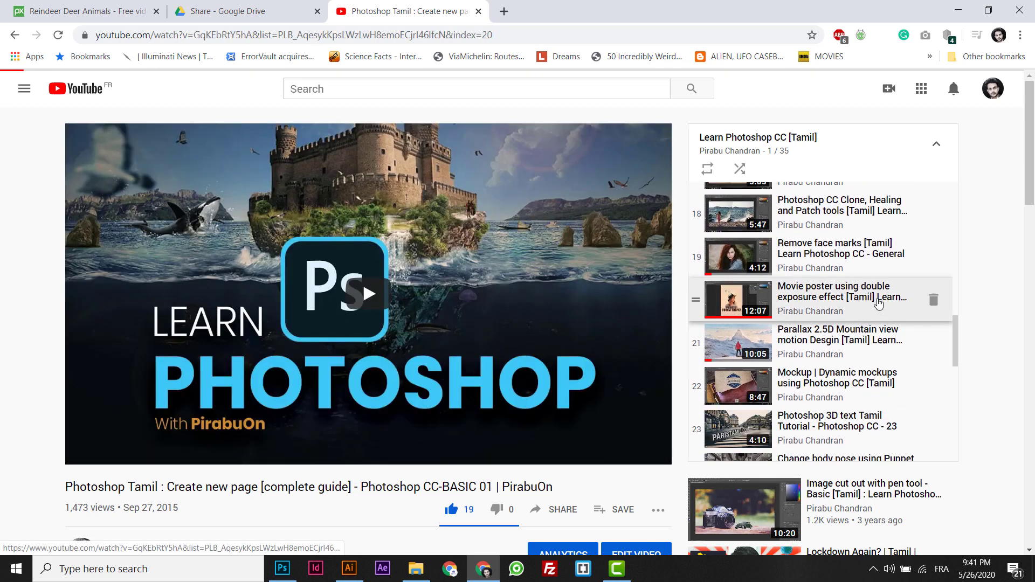
{"action": "left_click", "coordinate": [385, 285]}
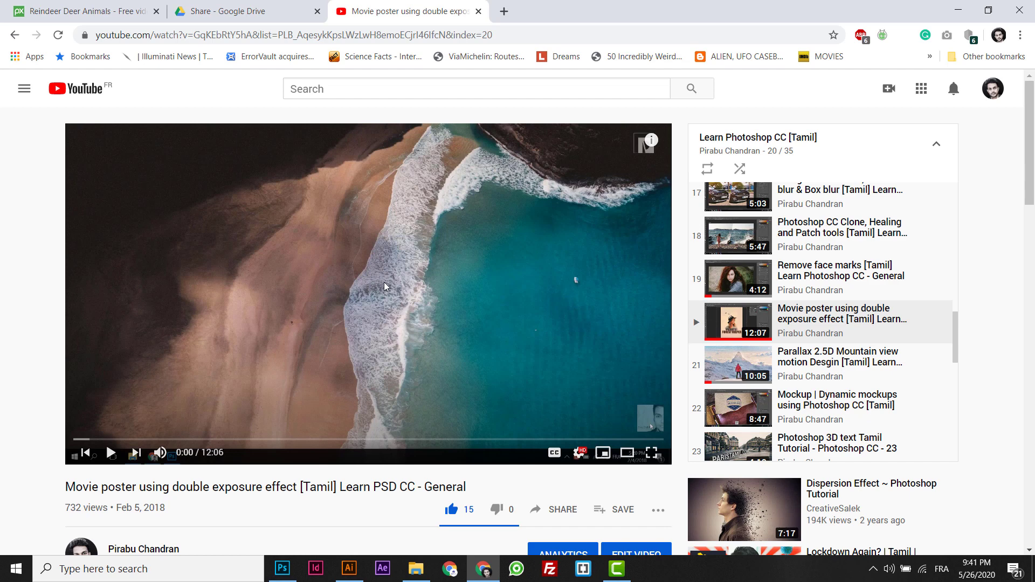
- Open the double-exposure poster PSD in Photoshop and return to the Pixabay reindeer video page
{"action": "mouse_move", "coordinate": [482, 569]}
{"action": "left_click", "coordinate": [416, 569]}
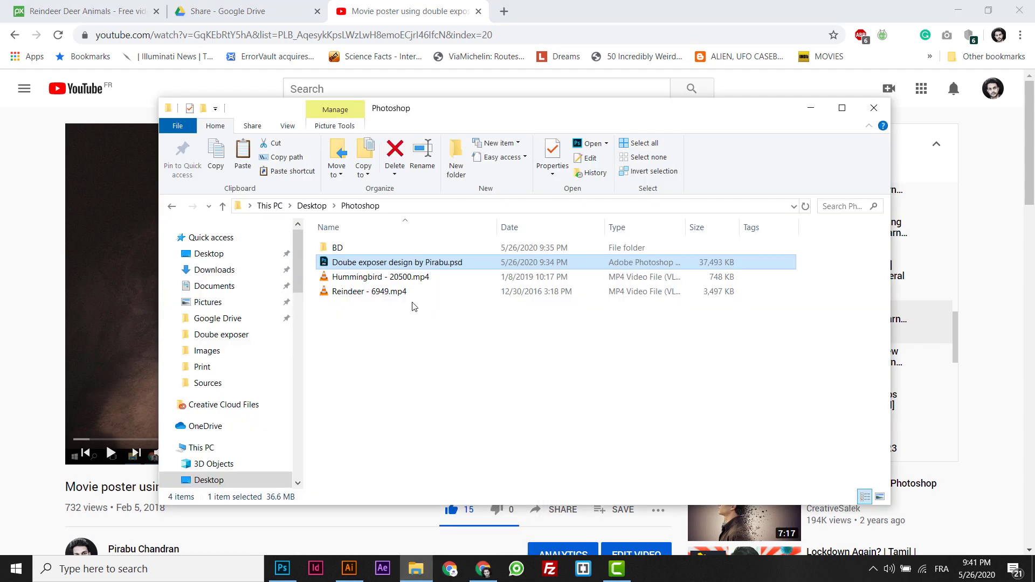
{"action": "double_click", "coordinate": [380, 266]}
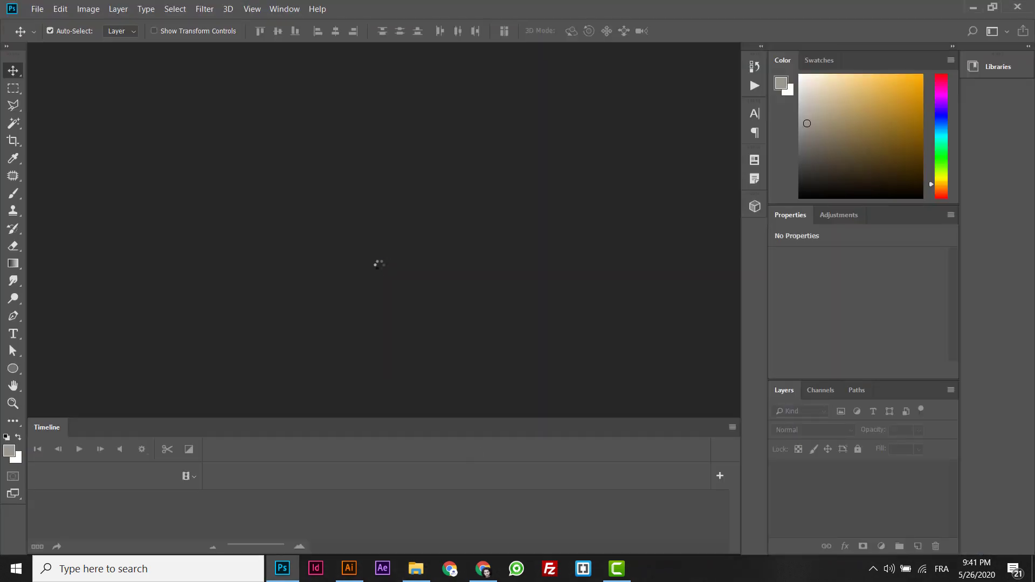
{"action": "left_click", "coordinate": [417, 569]}
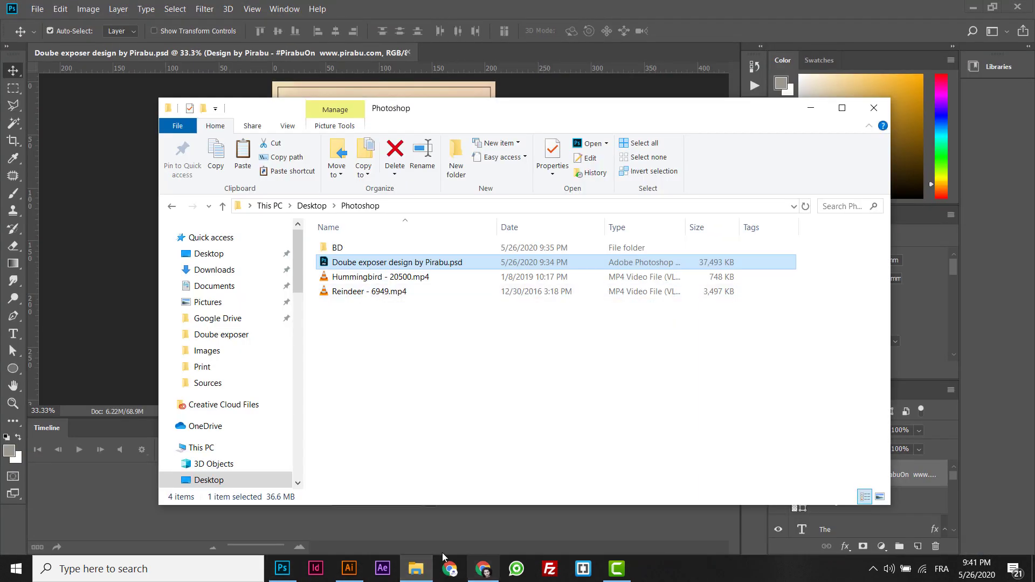
{"action": "left_click", "coordinate": [450, 568]}
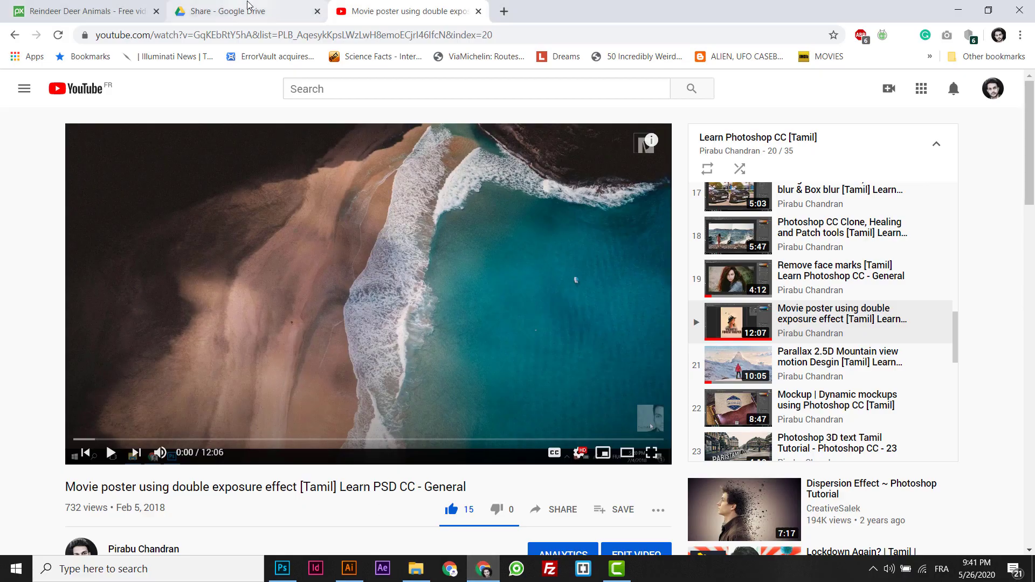
{"action": "left_click", "coordinate": [248, 5]}
{"action": "left_click", "coordinate": [95, 5]}
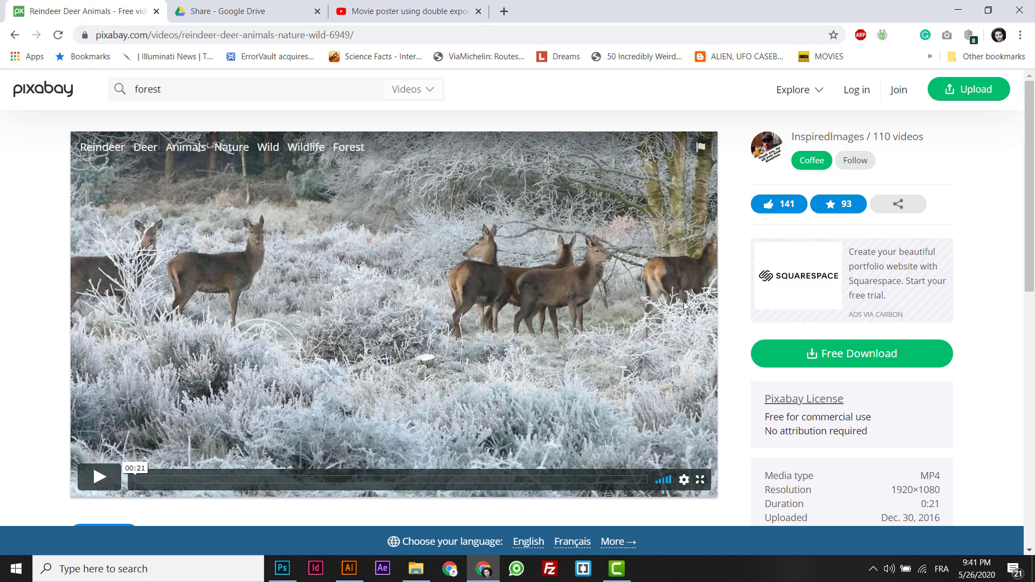
- Drag Reindeer - 6949.mp4 from File Explorer over to the Forest Keeper poster in Photoshop
{"action": "left_click", "coordinate": [416, 568]}
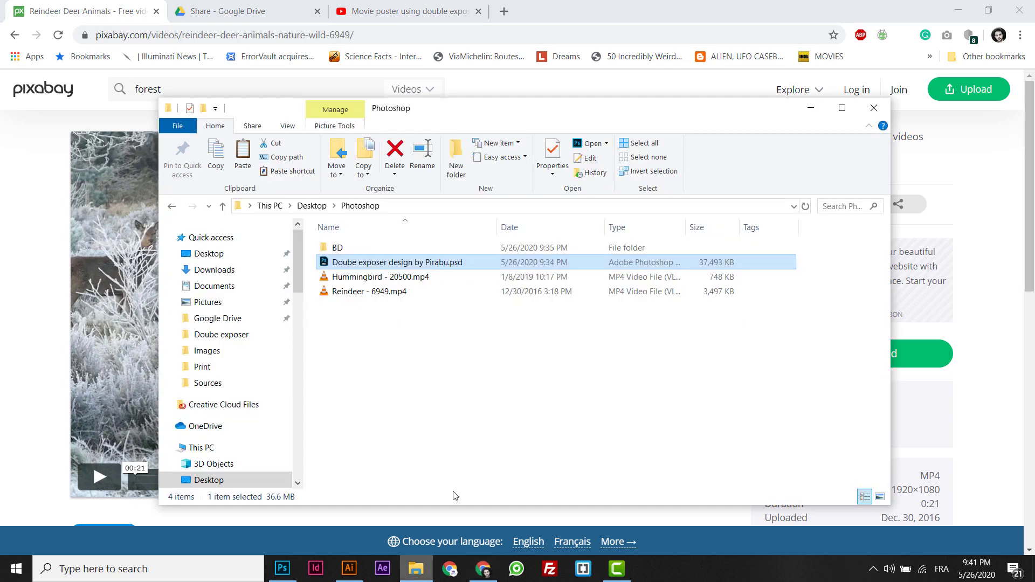
{"action": "left_click", "coordinate": [371, 293]}
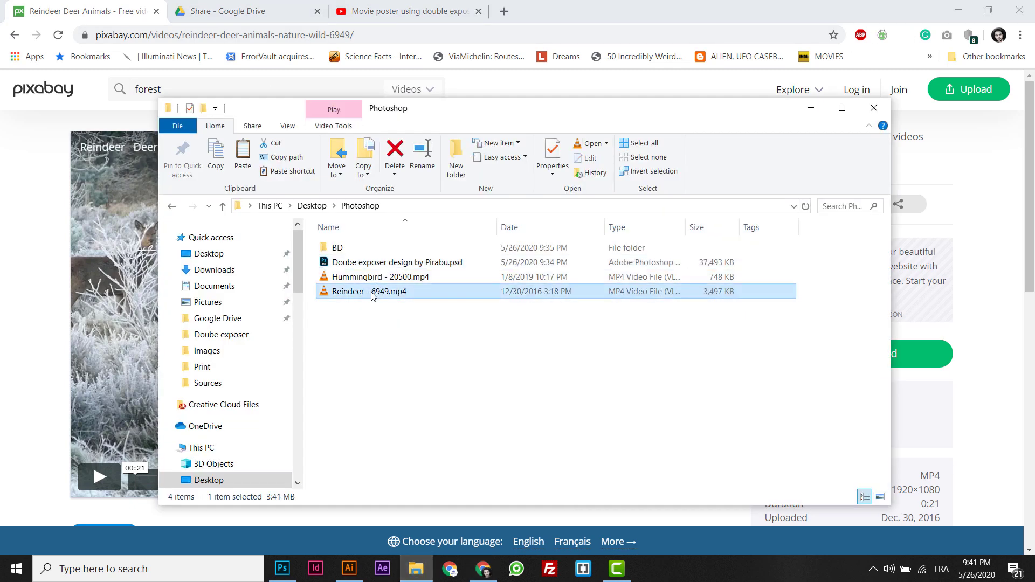
{"action": "left_click_drag", "start_coordinate": [354, 295], "coordinate": [386, 297]}
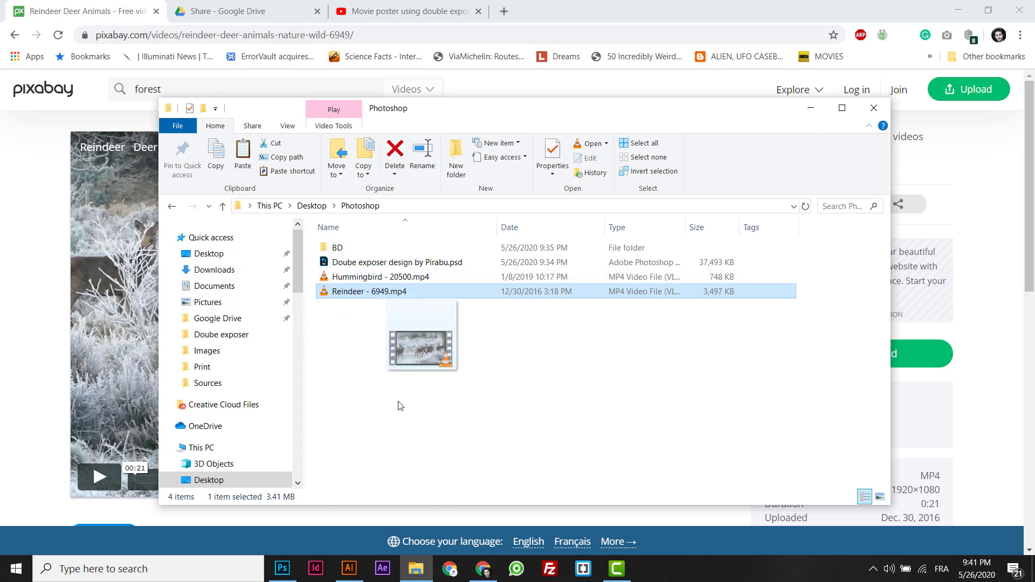
{"action": "mouse_move", "coordinate": [386, 296]}
{"action": "left_mouse_down"}
{"action": "mouse_move", "coordinate": [286, 572]}
{"action": "mouse_move", "coordinate": [400, 356]}
{"action": "left_mouse_up"}
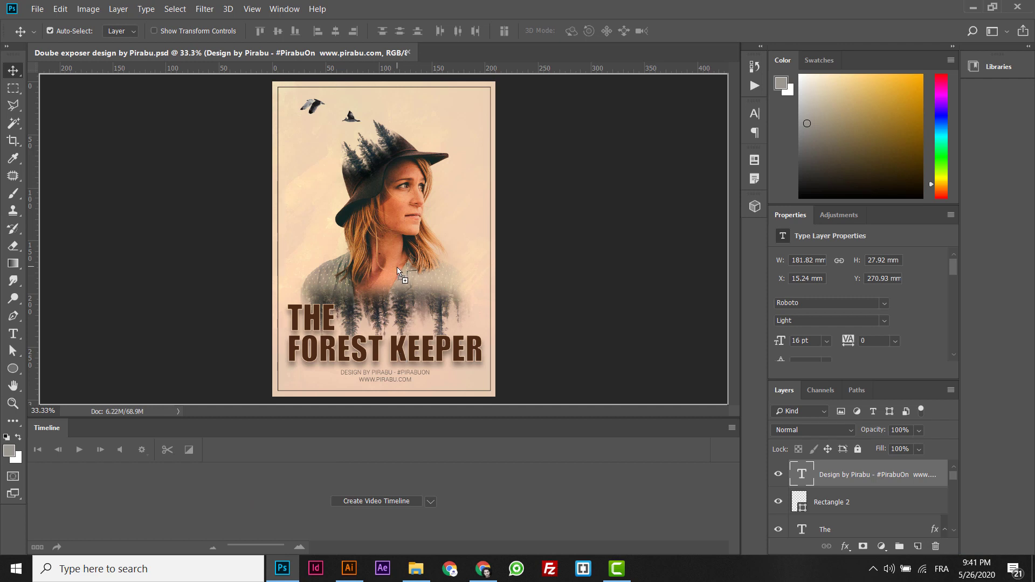
- Place the Reindeer video on the canvas and move its layer just above the woman's photo
{"action": "left_click_drag", "start_coordinate": [397, 267], "coordinate": [397, 266]}
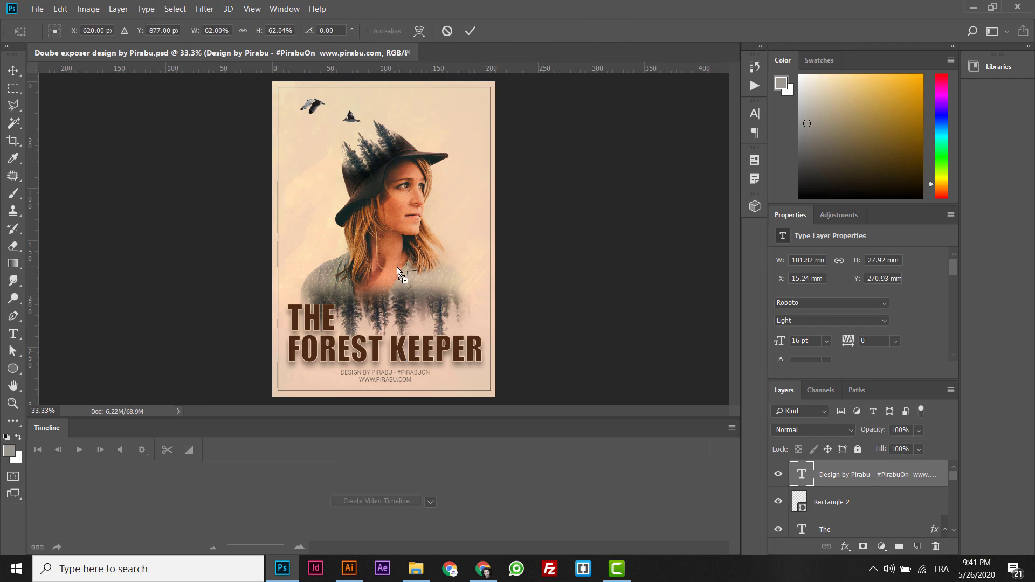
{"action": "key", "text": "Escape"}
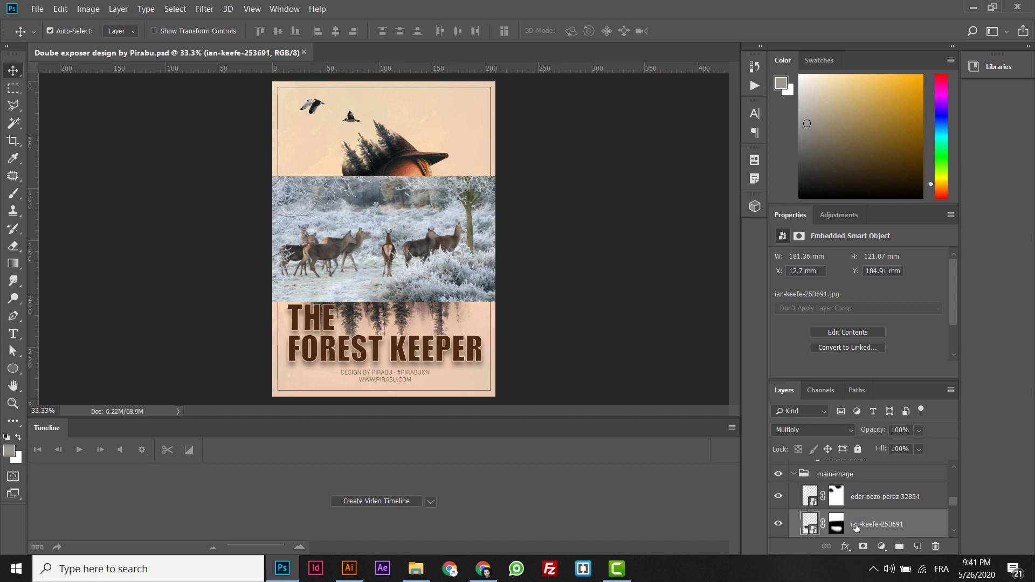
{"action": "left_click", "coordinate": [418, 244]}
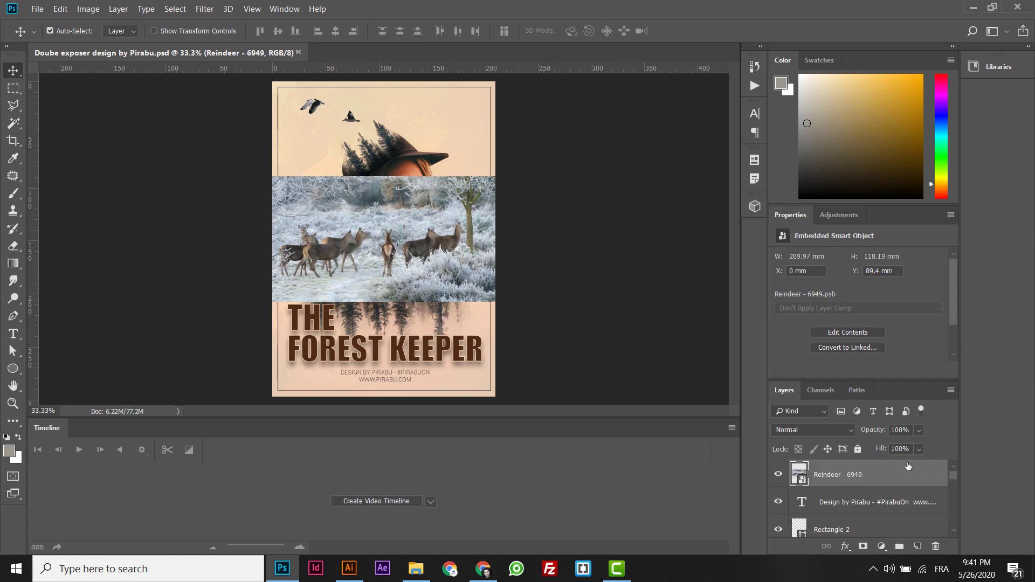
{"action": "mouse_move", "coordinate": [907, 466]}
{"action": "left_mouse_down"}
{"action": "mouse_move", "coordinate": [888, 550]}
{"action": "mouse_move", "coordinate": [879, 466]}
{"action": "mouse_move", "coordinate": [889, 476]}
{"action": "left_mouse_up"}
{"action": "left_click", "coordinate": [778, 501]}
{"action": "left_click", "coordinate": [778, 476]}
{"action": "left_click", "coordinate": [779, 475]}
- Scale the reindeer layer to 43.3% and move it down just above the title
{"action": "key", "text": "ctrl+t"}
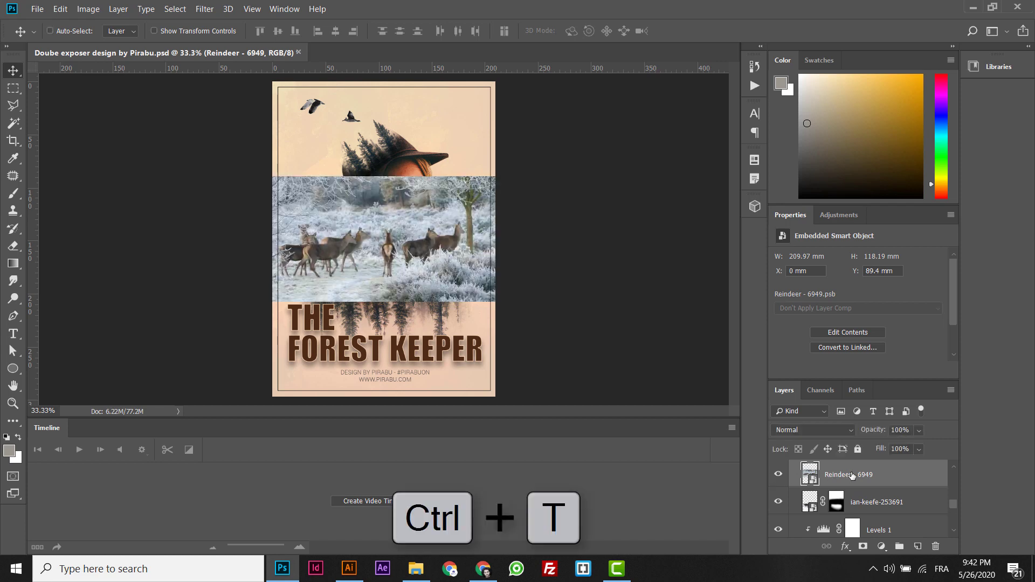
{"action": "left_click_drag", "start_coordinate": [496, 177], "coordinate": [463, 196]}
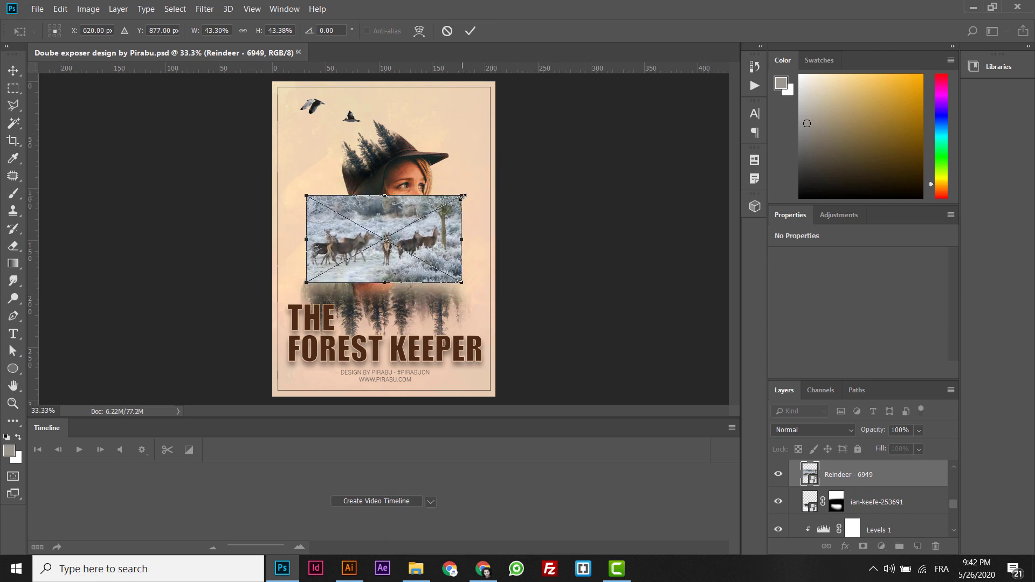
{"action": "mouse_move", "coordinate": [439, 208]}
{"action": "left_mouse_down"}
{"action": "mouse_move", "coordinate": [436, 287]}
{"action": "mouse_move", "coordinate": [434, 276]}
{"action": "left_mouse_up"}
{"action": "key", "text": "Return"}
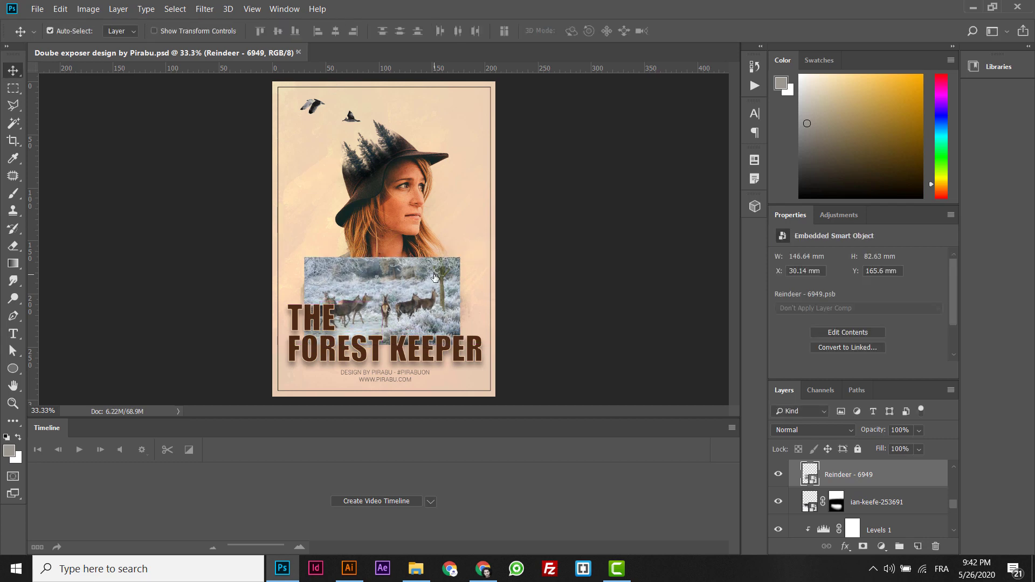
{"action": "key", "text": "ctrl+plus"}
{"action": "key", "text": "ctrl+plus"}
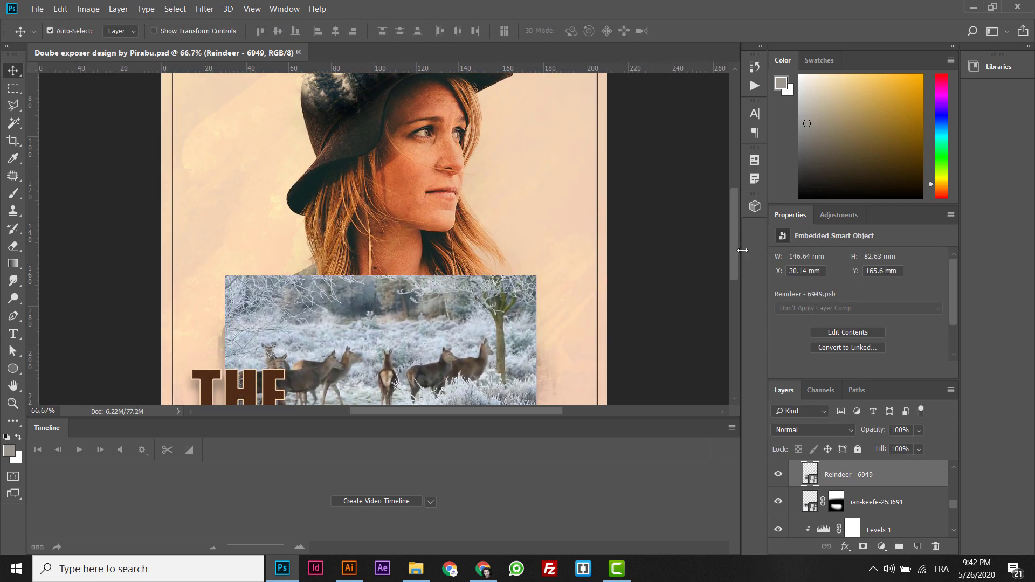
{"action": "left_click_drag", "start_coordinate": [733, 253], "coordinate": [737, 291]}
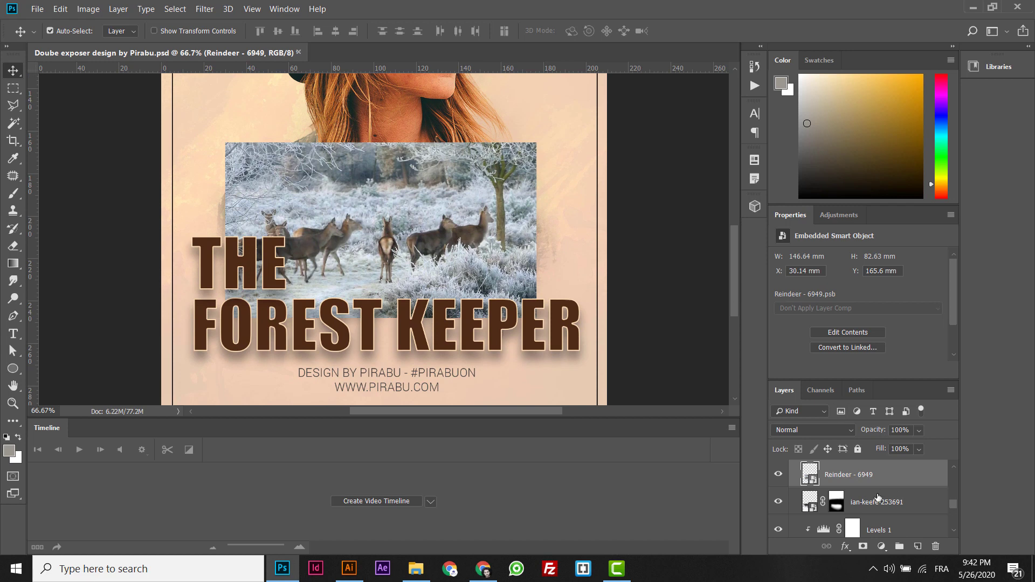
{"action": "left_click", "coordinate": [833, 502]}
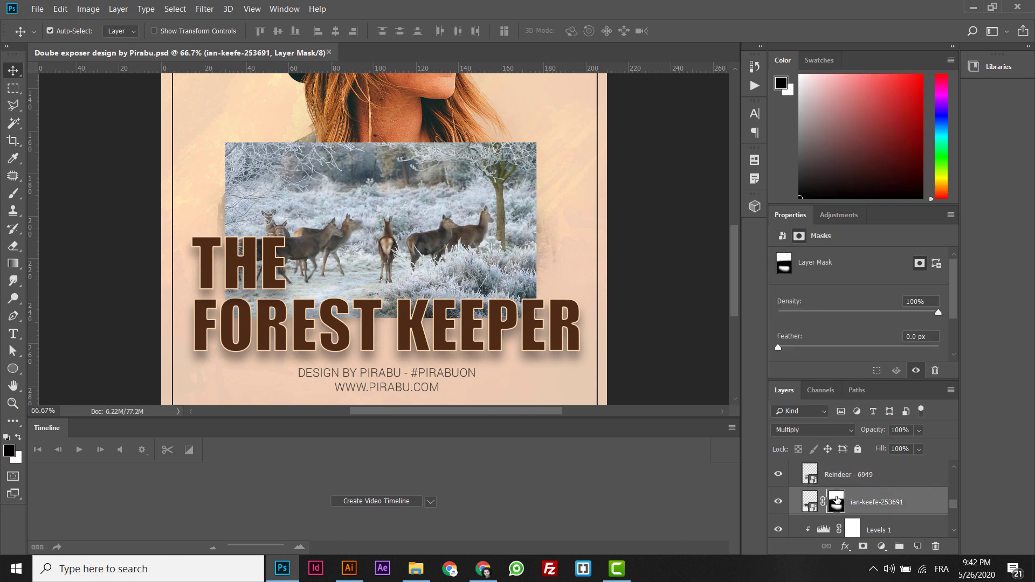
- Give the Reindeer layer a mask from the woman's photo mask, then shift it up-left
{"action": "key", "text": "ctrl"}
{"action": "left_click", "coordinate": [836, 501], "text": "ctrl"}
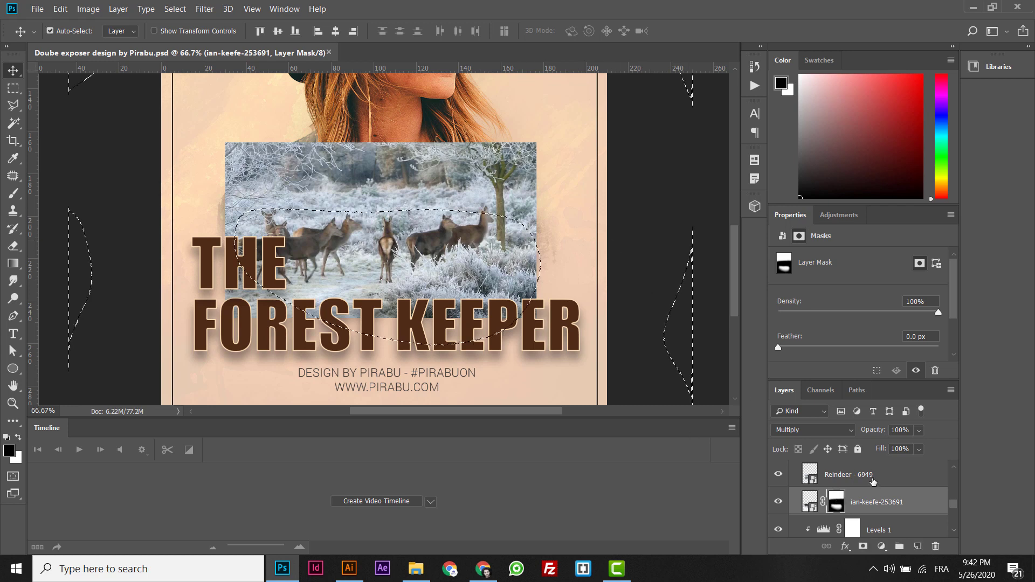
{"action": "left_click", "coordinate": [873, 477]}
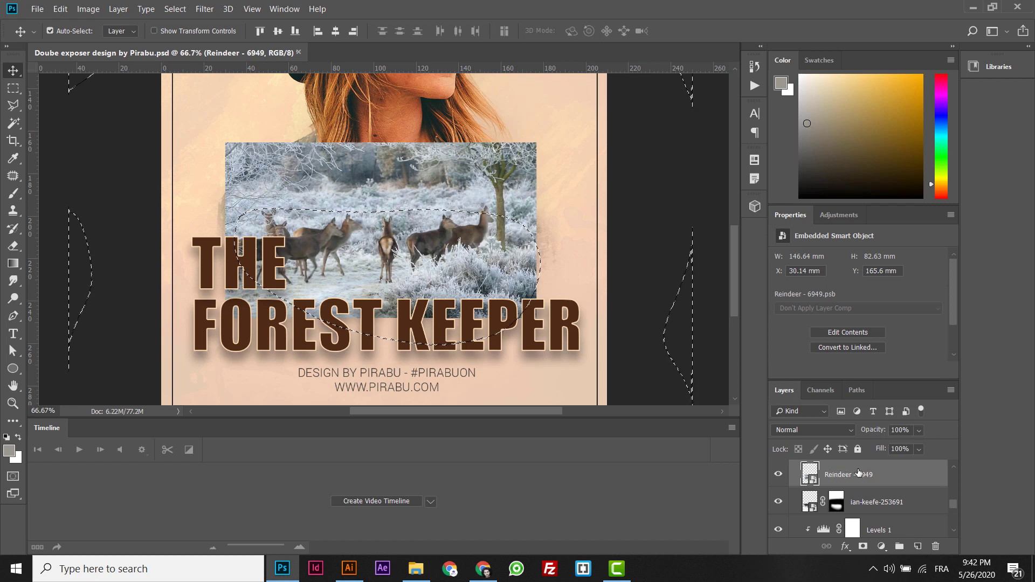
{"action": "left_click", "coordinate": [863, 548]}
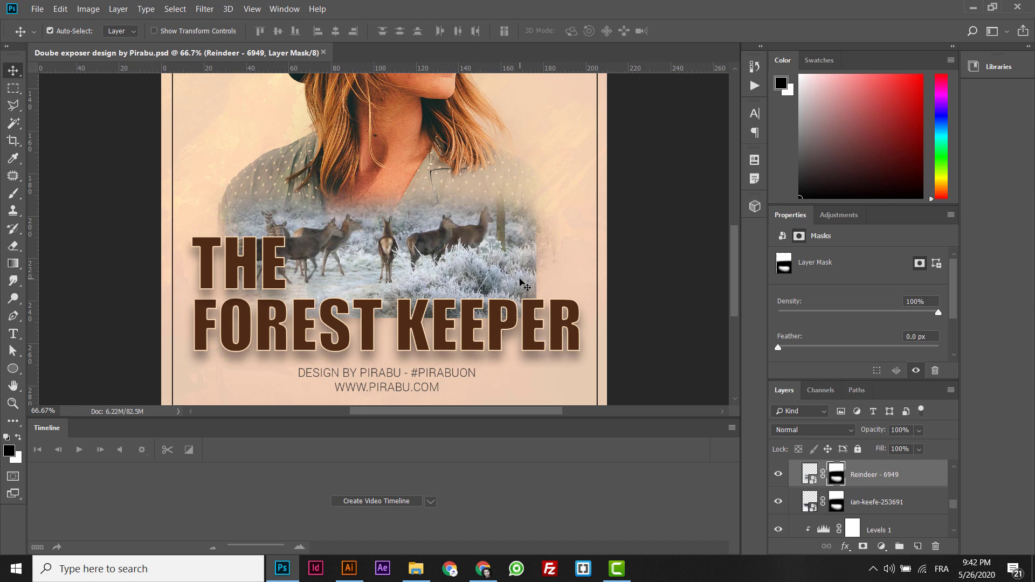
{"action": "left_click_drag", "start_coordinate": [524, 286], "coordinate": [510, 270]}
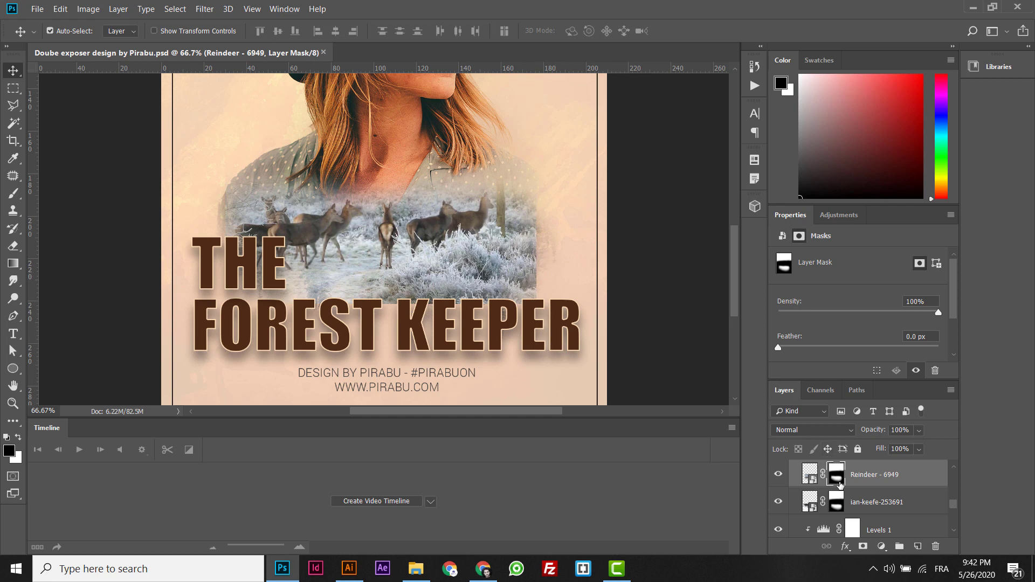
- Fade the reindeer scene's right and lower edges using a smaller soft brush at 50% opacity
{"action": "key", "text": "b"}
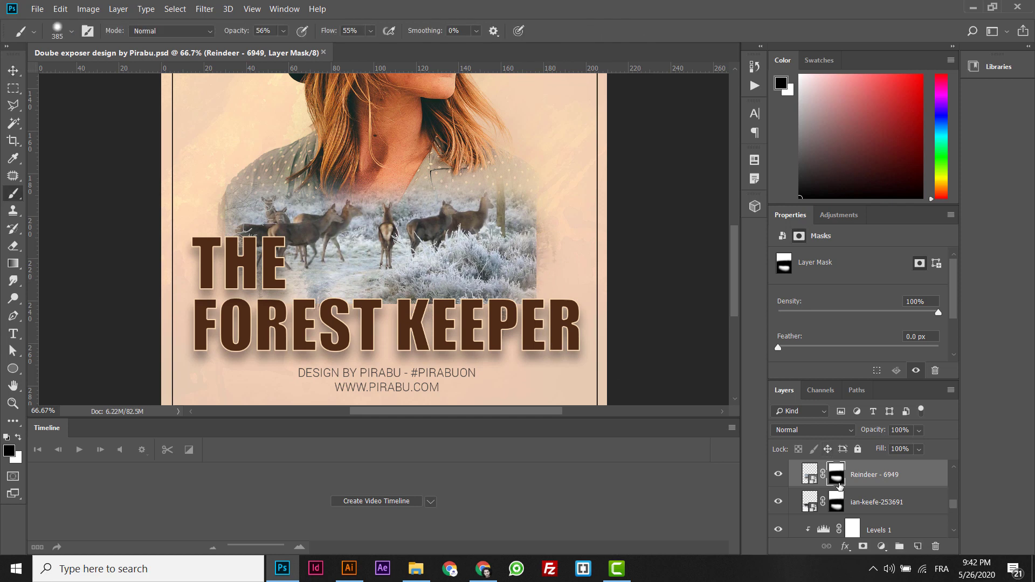
{"action": "key", "text": "b"}
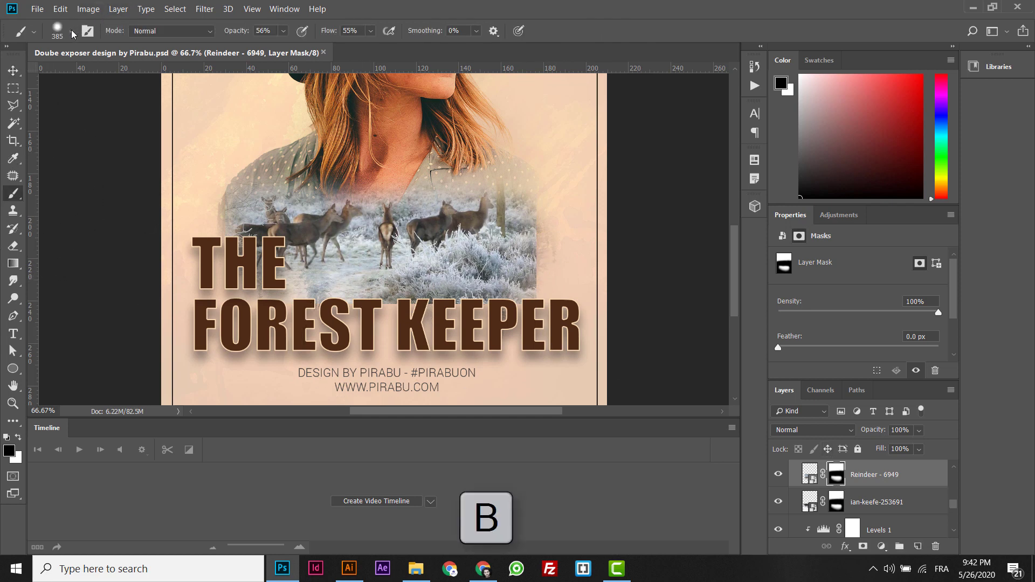
{"action": "left_click", "coordinate": [72, 34]}
{"action": "left_click_drag", "start_coordinate": [159, 74], "coordinate": [142, 75]}
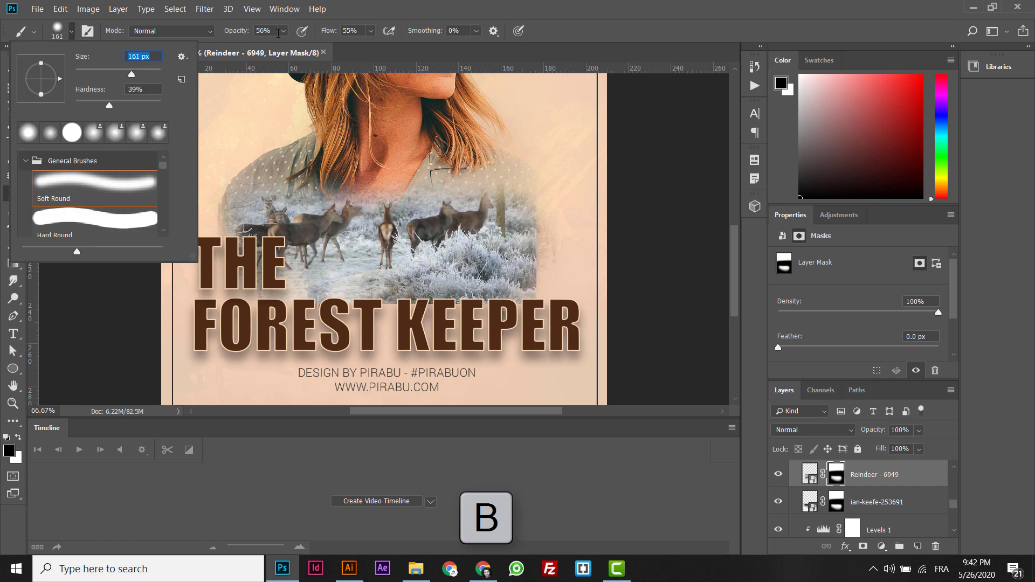
{"action": "left_click", "coordinate": [236, 34]}
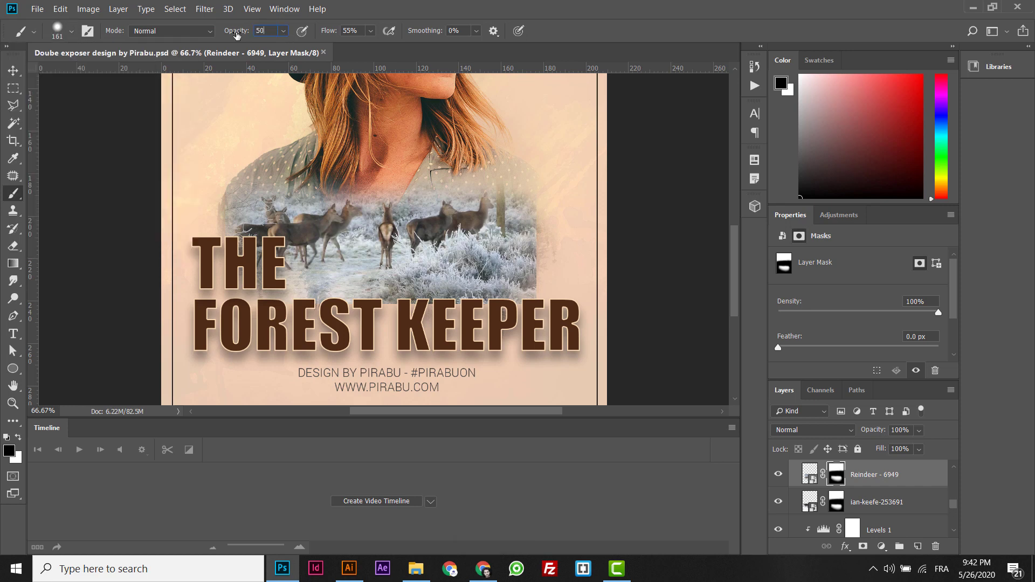
{"action": "mouse_move", "coordinate": [497, 216]}
{"action": "left_mouse_down"}
{"action": "mouse_move", "coordinate": [543, 266]}
{"action": "mouse_move", "coordinate": [319, 303]}
{"action": "left_mouse_up"}
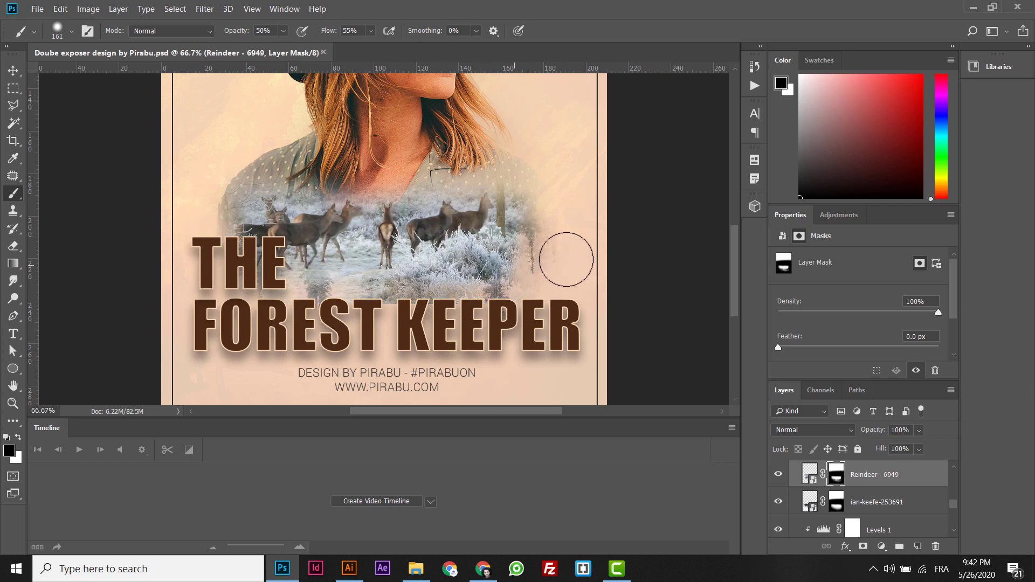
{"action": "left_click_drag", "start_coordinate": [491, 308], "coordinate": [328, 313]}
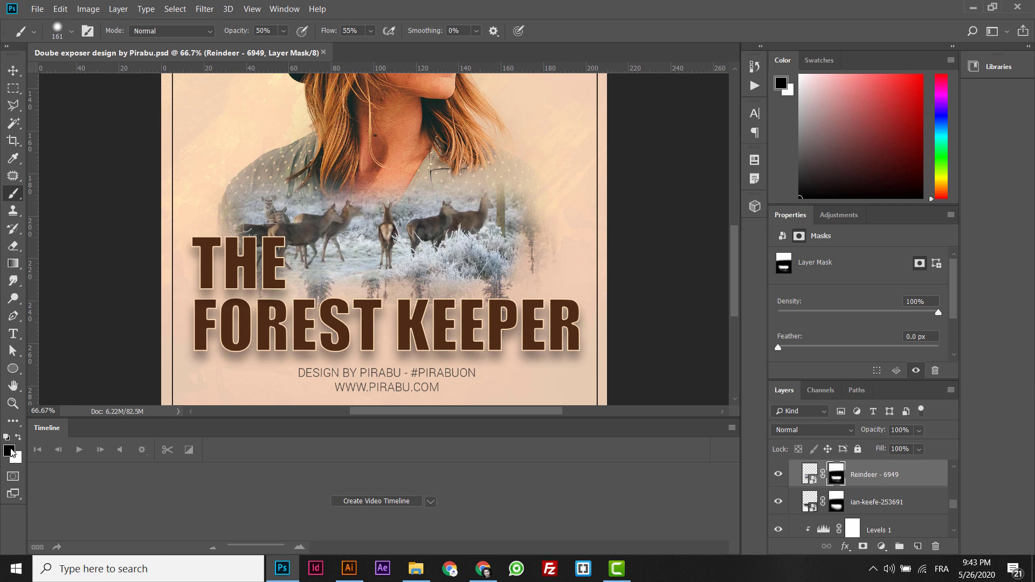
- Paint white on the mask to reveal more snowy scene above the deer
{"action": "left_click", "coordinate": [19, 437]}
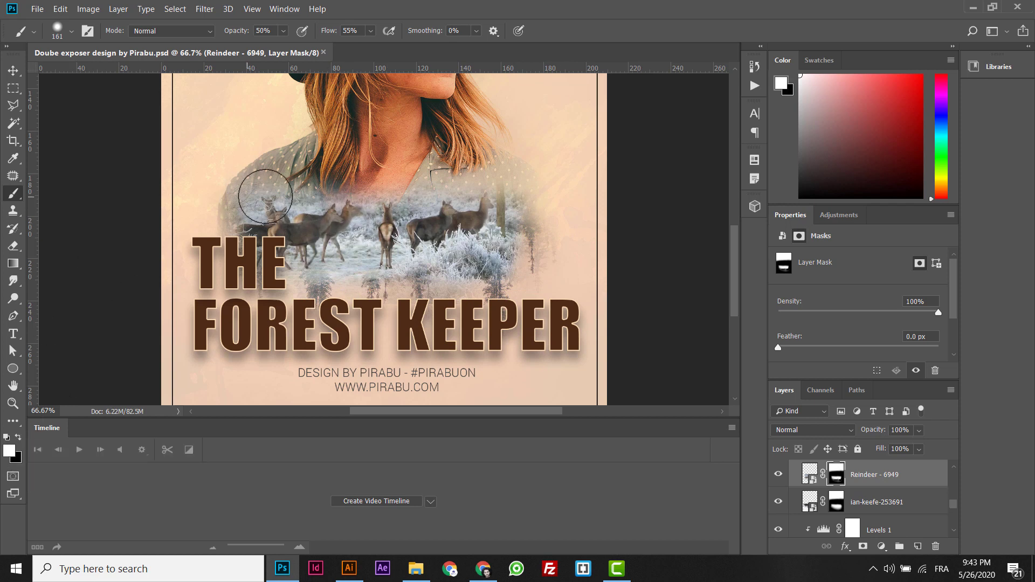
{"action": "mouse_move", "coordinate": [269, 196]}
{"action": "left_mouse_down"}
{"action": "mouse_move", "coordinate": [386, 192]}
{"action": "mouse_move", "coordinate": [496, 163]}
{"action": "left_mouse_up"}
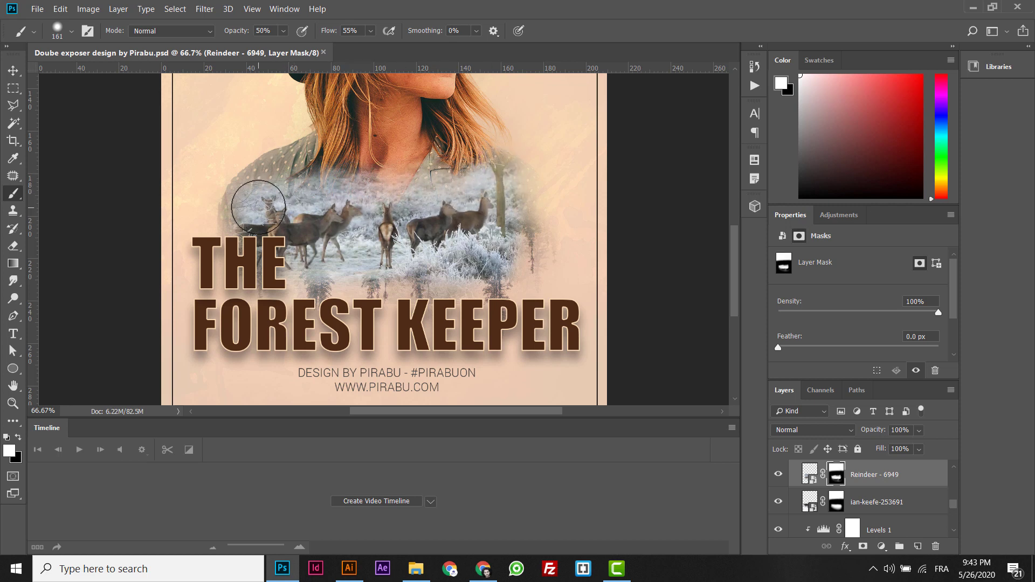
{"action": "left_click", "coordinate": [13, 69]}
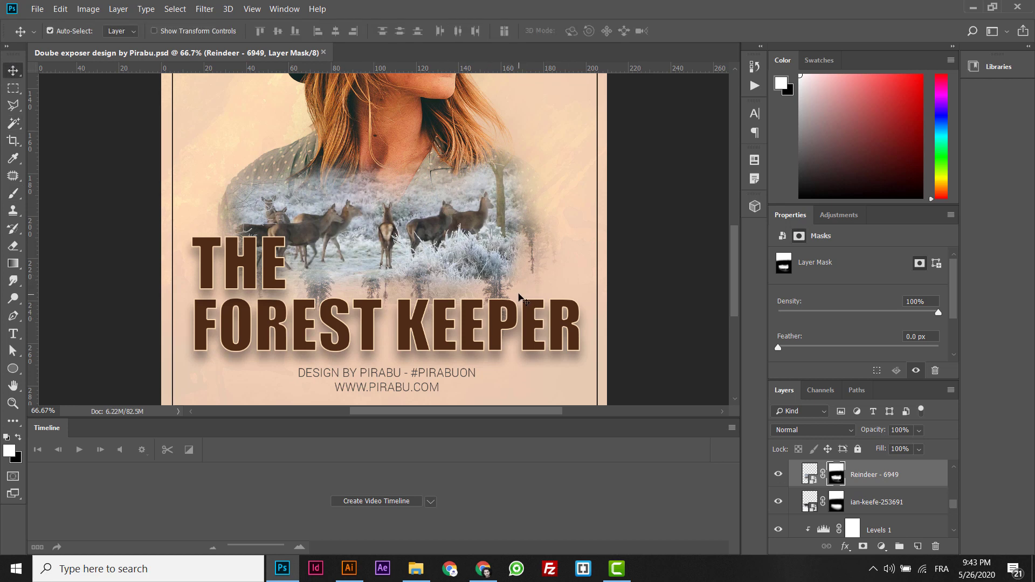
- Preview blend modes such as Darken and Overlay on the reindeer layer
{"action": "left_click", "coordinate": [816, 431]}
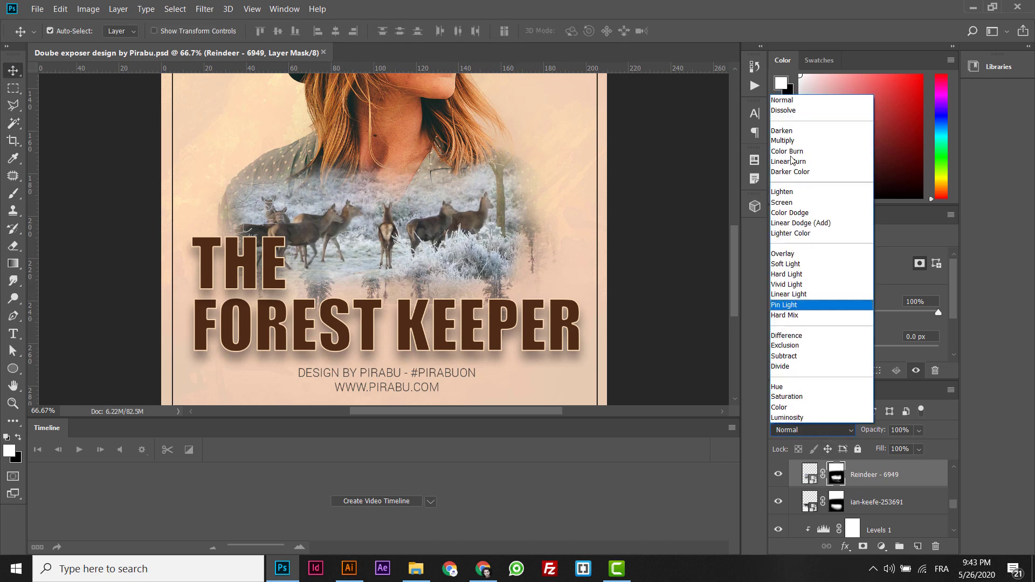
{"action": "left_click", "coordinate": [780, 105]}
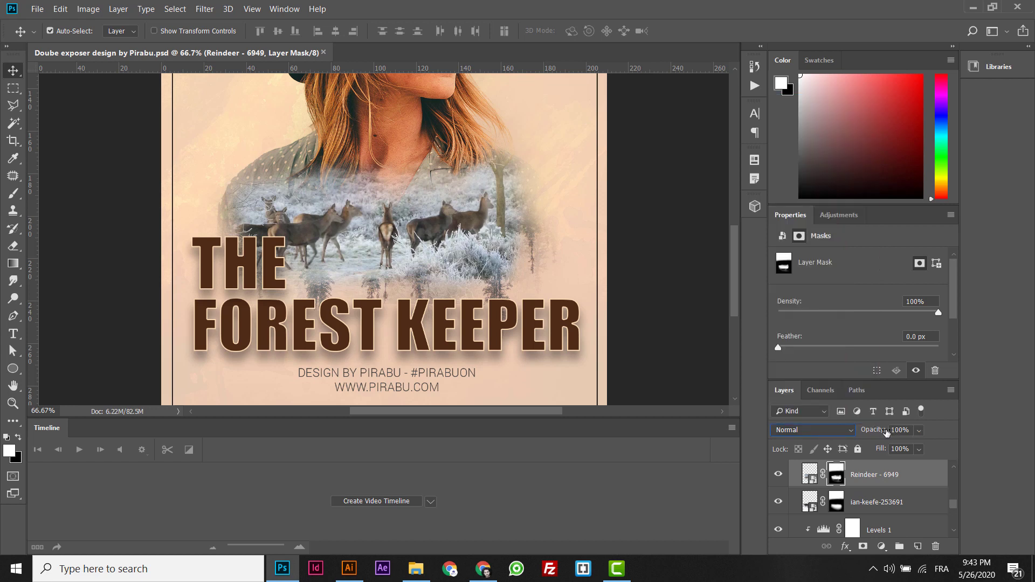
{"action": "left_click", "coordinate": [830, 429]}
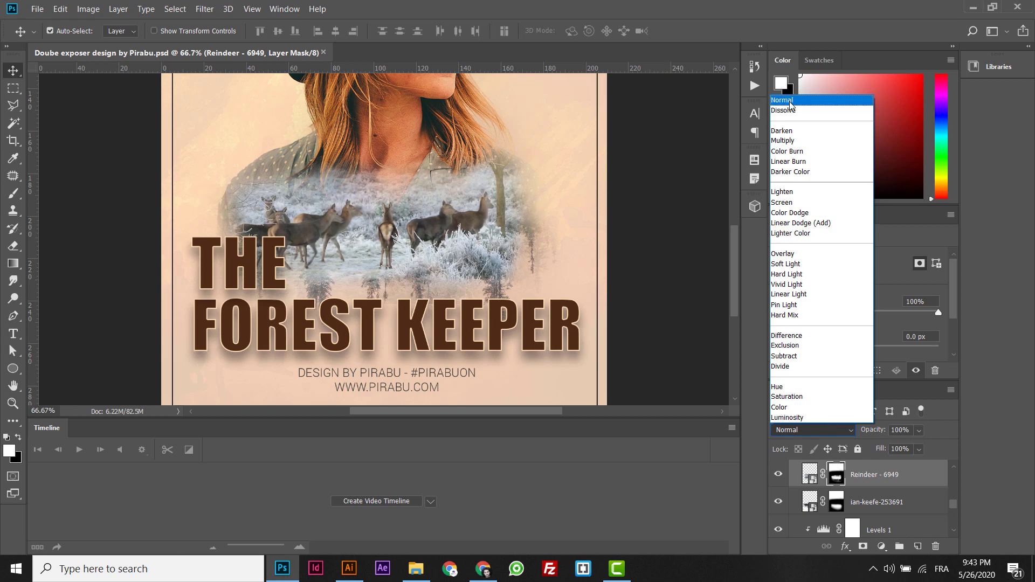
{"action": "left_click", "coordinate": [790, 104]}
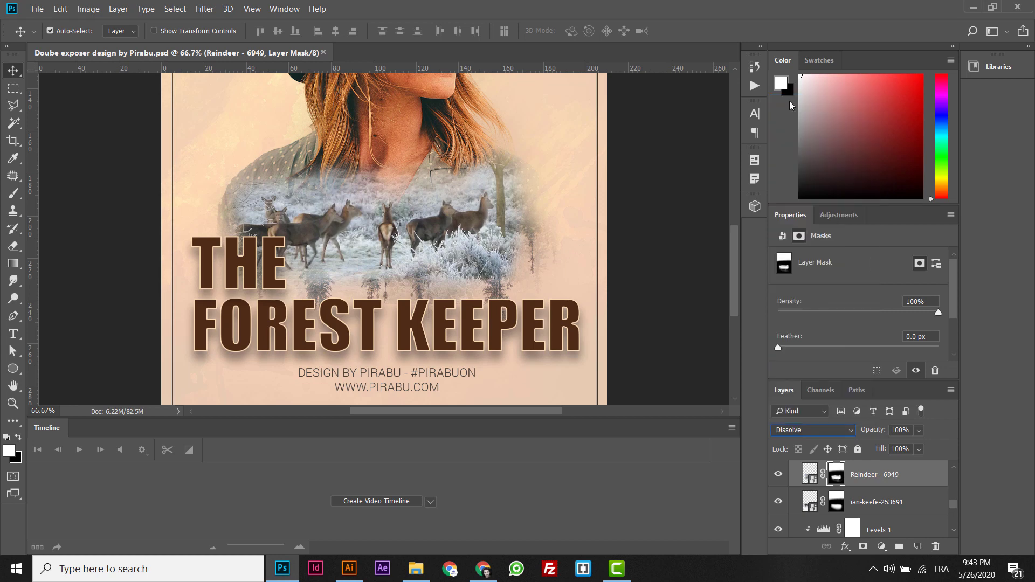
{"action": "key", "text": "Down"}
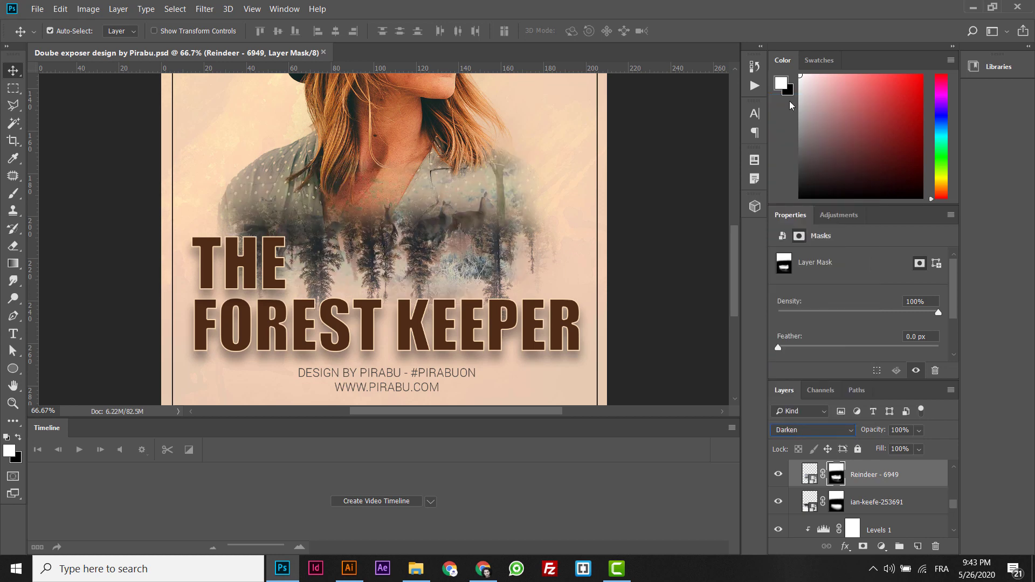
{"action": "key", "text": "Down"}
{"action": "key", "text": "Down"}
{"action": "key", "text": "Down"}
{"action": "key", "text": "Down"}
{"action": "key", "text": "Down"}
{"action": "key", "text": "Down"}
{"action": "key", "text": "Down"}
{"action": "key", "text": "Down"}
{"action": "key", "text": "Down"}
{"action": "key", "text": "Down"}
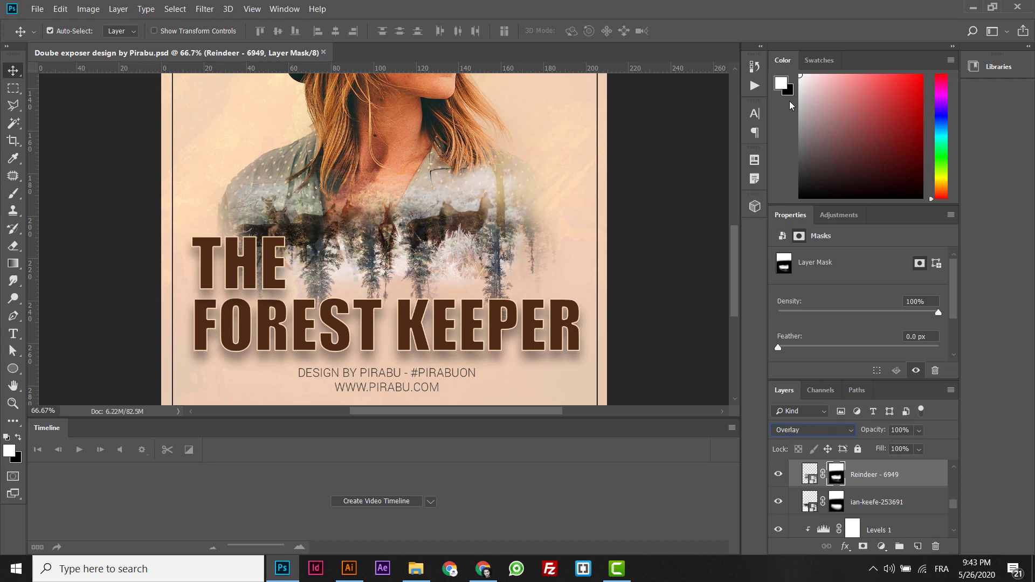
{"action": "key", "text": "Down"}
{"action": "key", "text": "Down"}
{"action": "key", "text": "Down"}
{"action": "key", "text": "Down"}
{"action": "key", "text": "Down"}
{"action": "key", "text": "Down"}
{"action": "key", "text": "Down"}
{"action": "key", "text": "Down"}
{"action": "key", "text": "Down"}
{"action": "key", "text": "Down"}
{"action": "key", "text": "Down"}
{"action": "key", "text": "Down"}
{"action": "key", "text": "Down"}
{"action": "key", "text": "Down"}
{"action": "key", "text": "Up"}
{"action": "key", "text": "Up"}
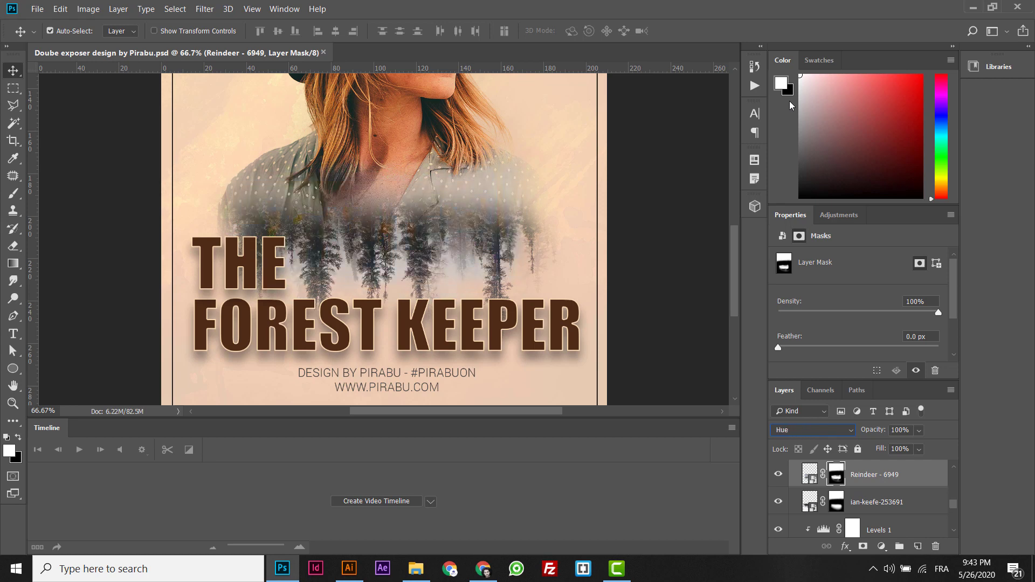
{"action": "key", "text": "Up"}
{"action": "key", "text": "Up"}
{"action": "key", "text": "Up"}
{"action": "key", "text": "Up"}
{"action": "key", "text": "Up"}
{"action": "key", "text": "Up"}
{"action": "key", "text": "Up"}
{"action": "key", "text": "Up"}
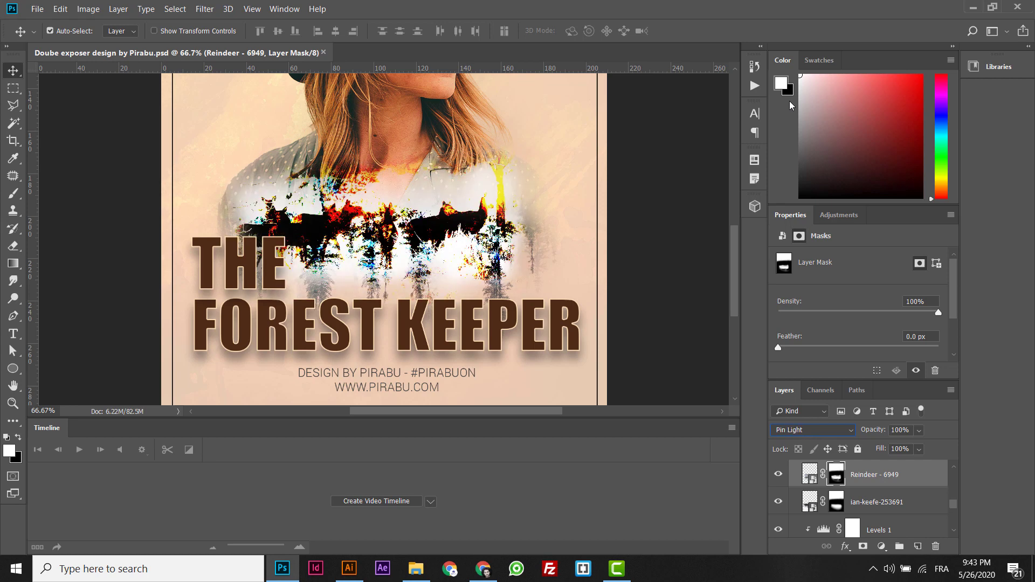
{"action": "key", "text": "Up"}
{"action": "key", "text": "Up"}
{"action": "key", "text": "Up"}
{"action": "key", "text": "Up"}
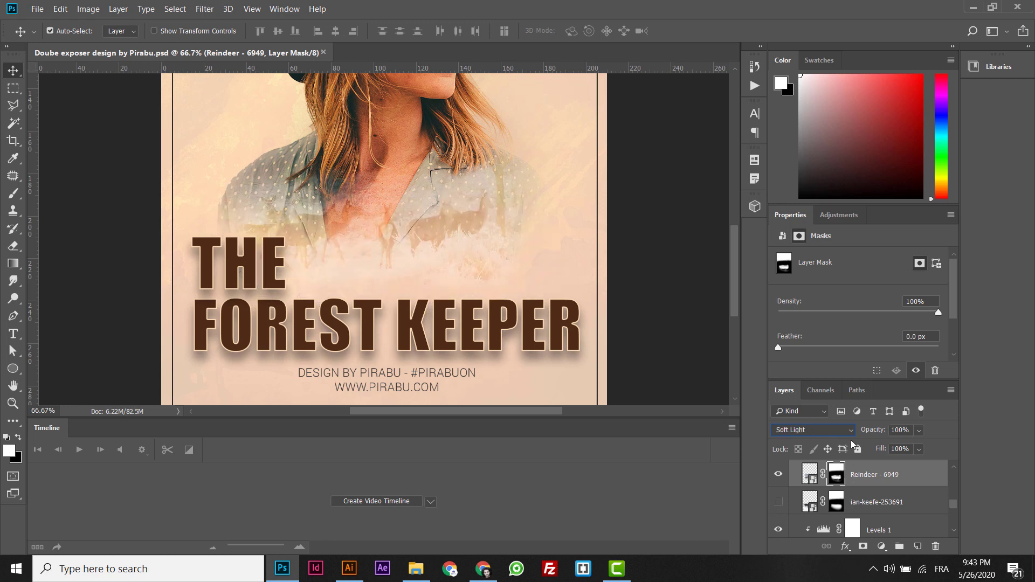
- Set the reindeer layer to Multiply blending and fit the whole poster in view
{"action": "left_click", "coordinate": [828, 429]}
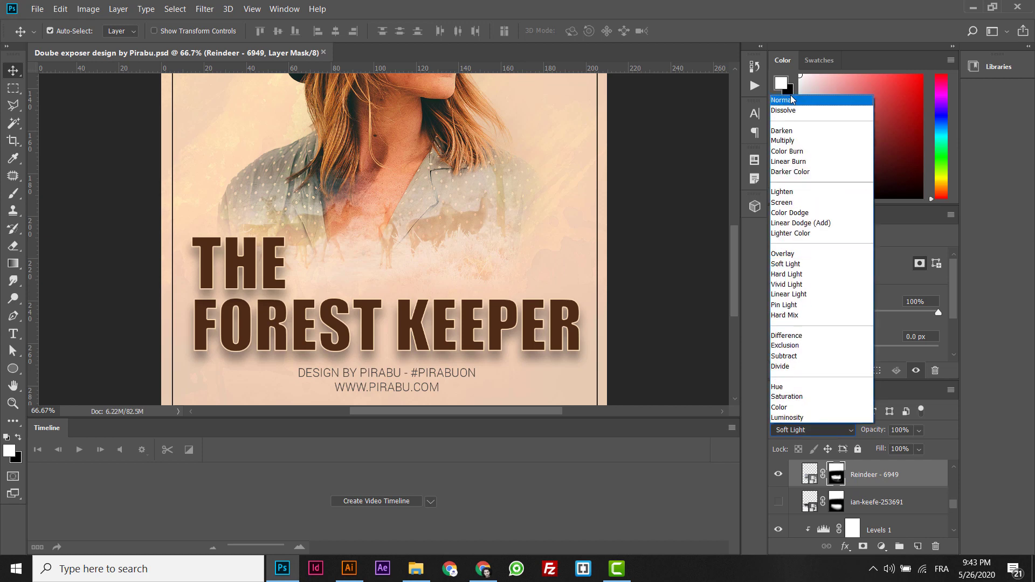
{"action": "left_click", "coordinate": [791, 98]}
{"action": "key", "text": "shift+plus"}
{"action": "key", "text": "shift+plus"}
{"action": "key", "text": "shift+plus"}
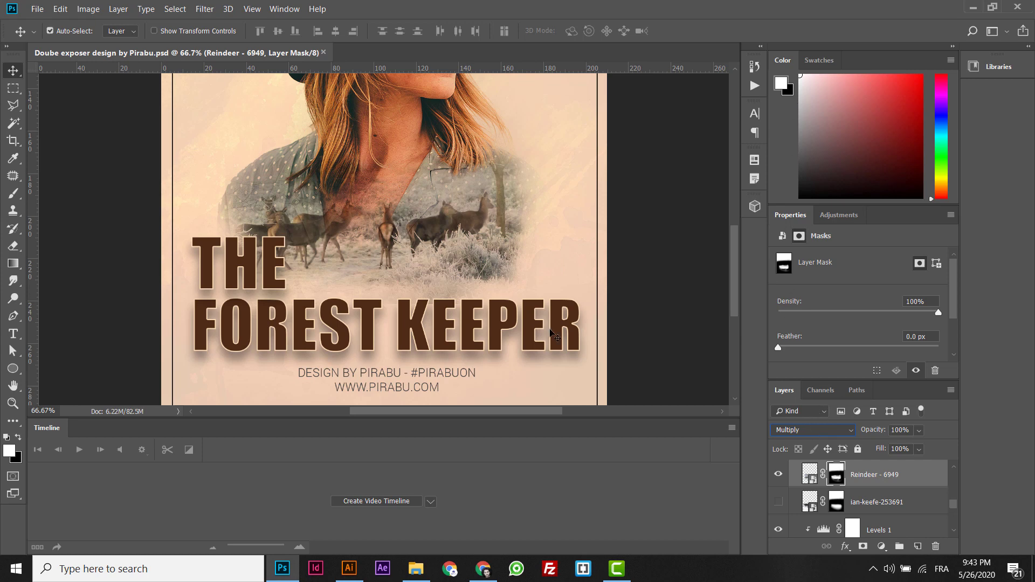
{"action": "key", "text": "ctrl+minus"}
{"action": "key", "text": "ctrl+minus"}
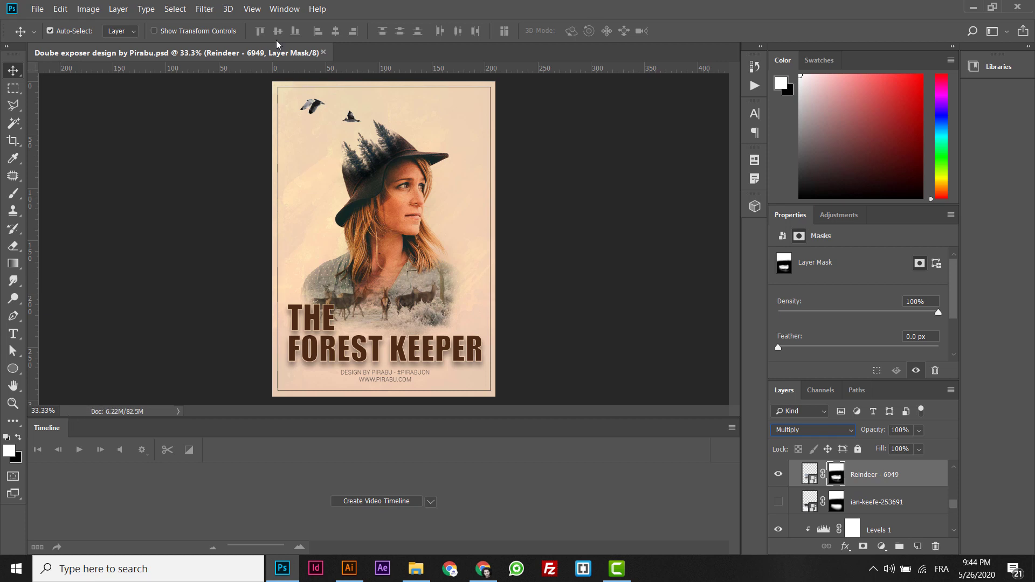
- Create a video timeline for the poster layers and preview the animation
{"action": "left_click", "coordinate": [284, 9]}
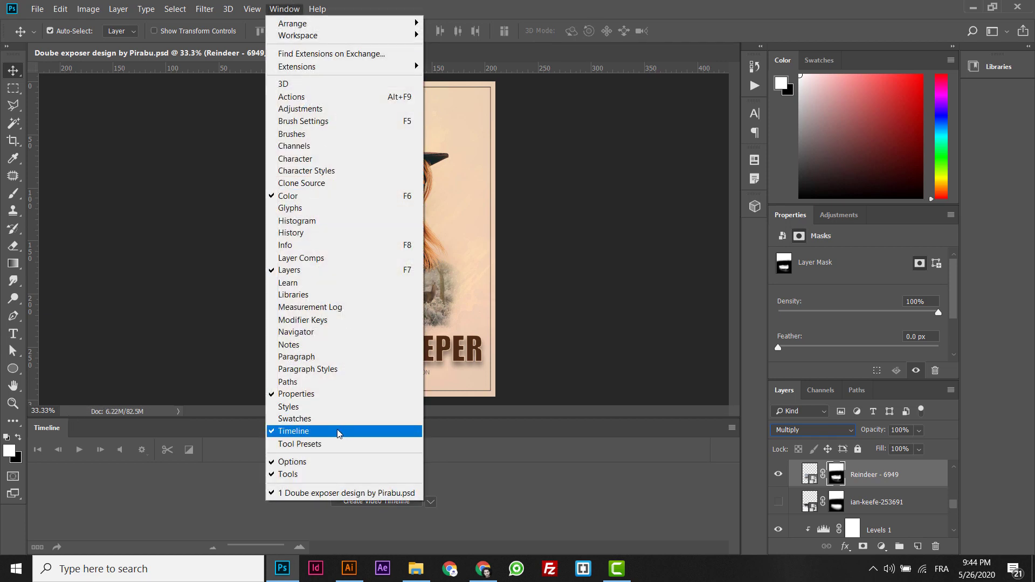
{"action": "left_click", "coordinate": [399, 508]}
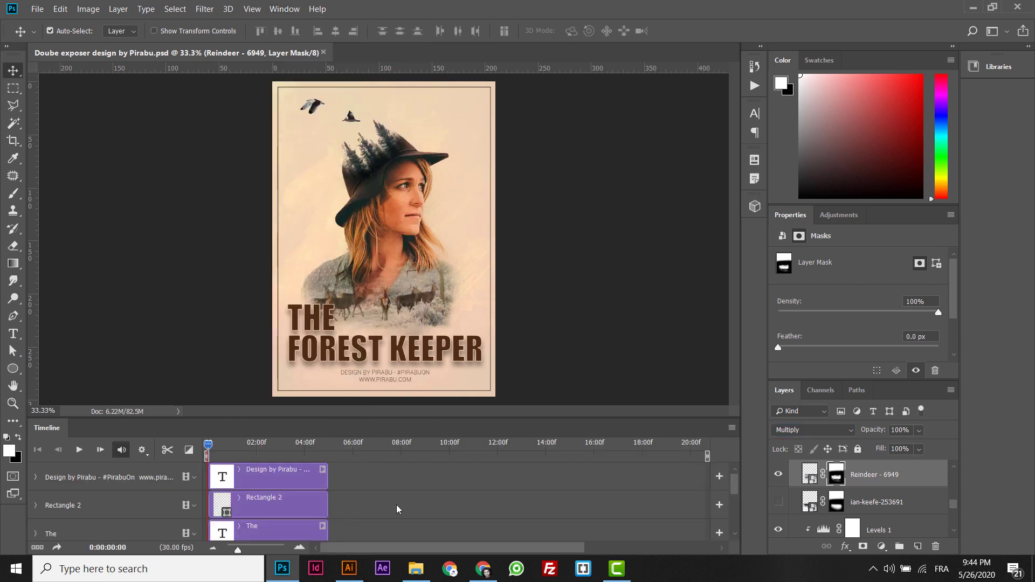
{"action": "key", "text": "space"}
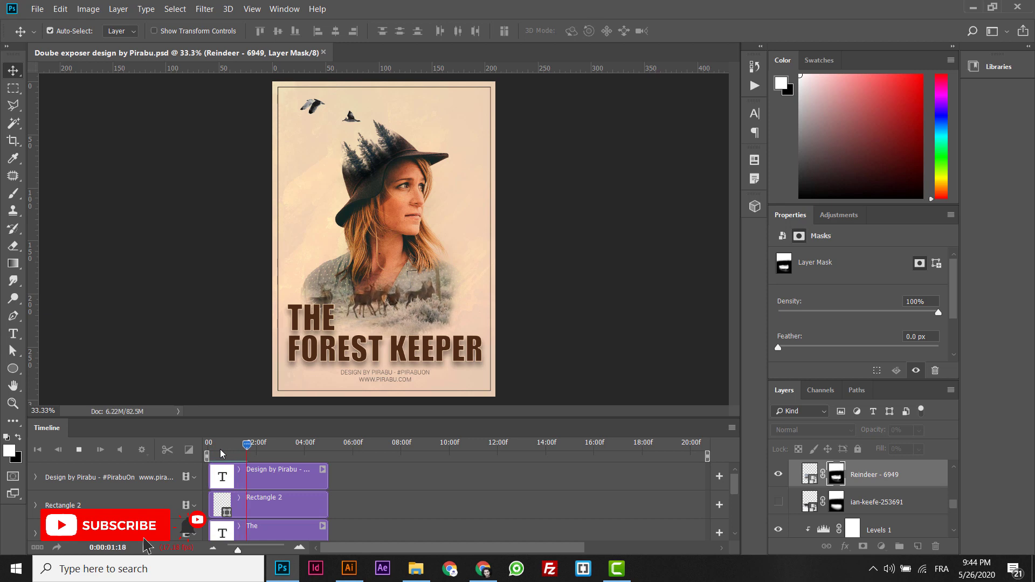
{"action": "mouse_move", "coordinate": [225, 449]}
{"action": "left_mouse_down"}
{"action": "mouse_move", "coordinate": [211, 444]}
{"action": "mouse_move", "coordinate": [243, 445]}
{"action": "left_mouse_up"}
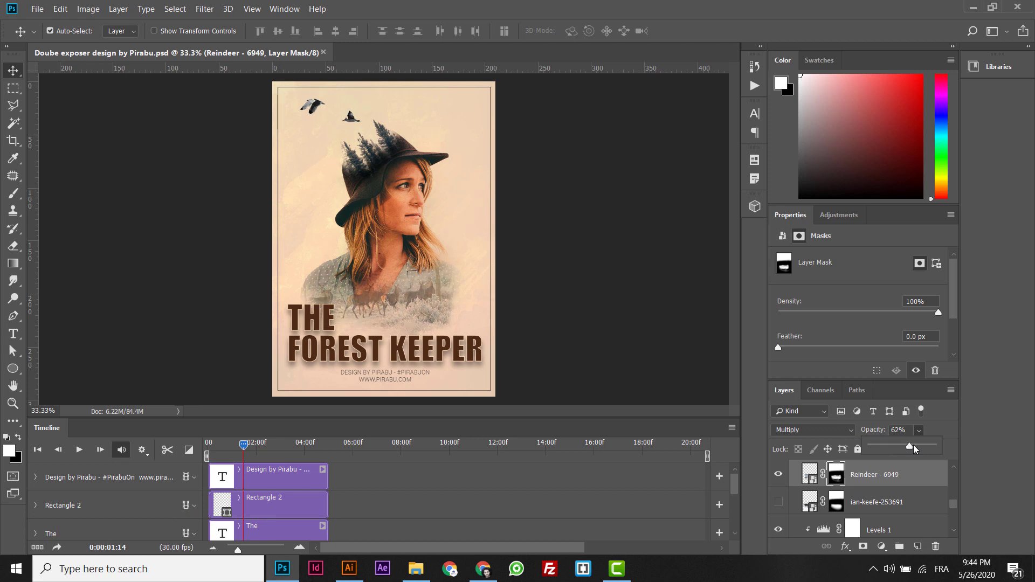
- Raise the reindeer layer's opacity to 89% and preview the animated reindeer
{"action": "left_click_drag", "start_coordinate": [913, 445], "coordinate": [925, 446]}
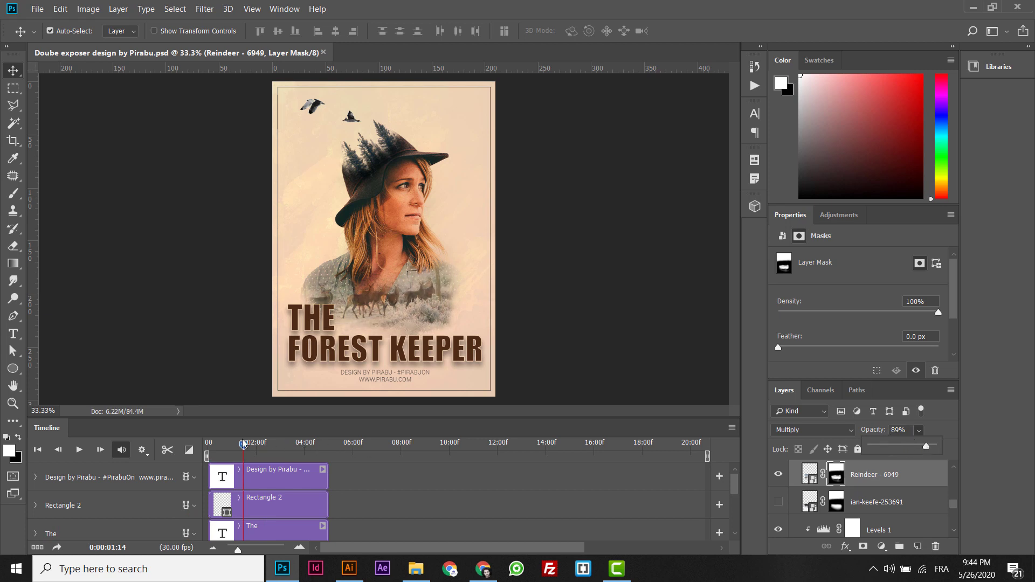
{"action": "left_click", "coordinate": [79, 450]}
{"action": "left_click", "coordinate": [37, 449]}
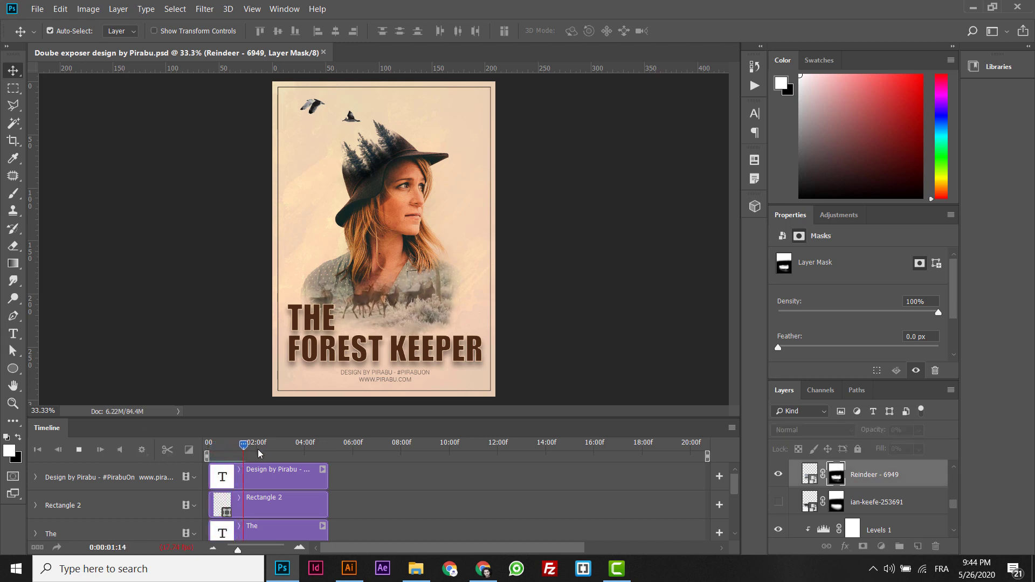
{"action": "key", "text": "space"}
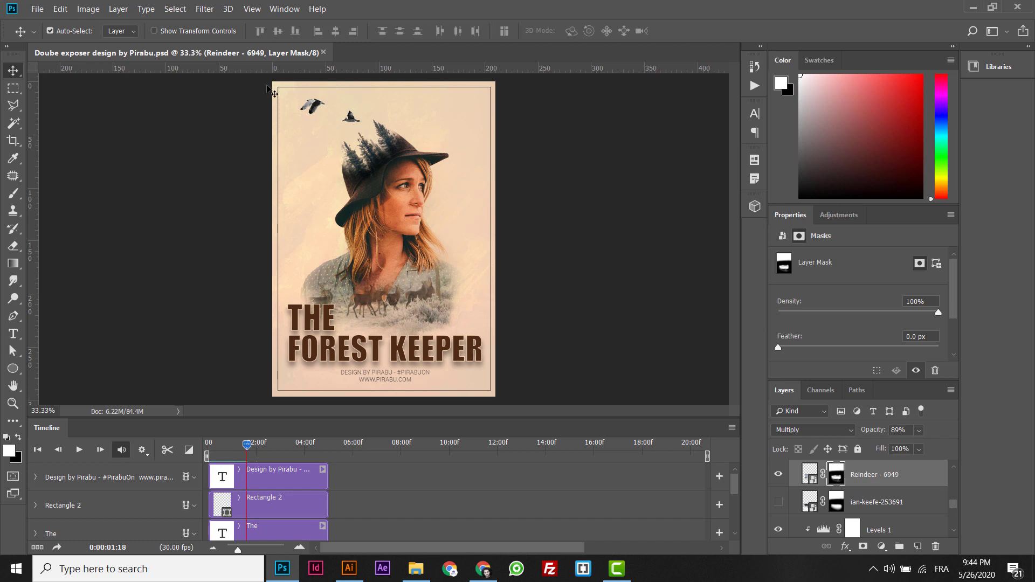
- Drop Hummingbird - 20500.mp4 onto the poster, scaled to 48% along the top edge
{"action": "mouse_move", "coordinate": [416, 568]}
{"action": "left_click", "coordinate": [412, 576]}
{"action": "left_click", "coordinate": [367, 285]}
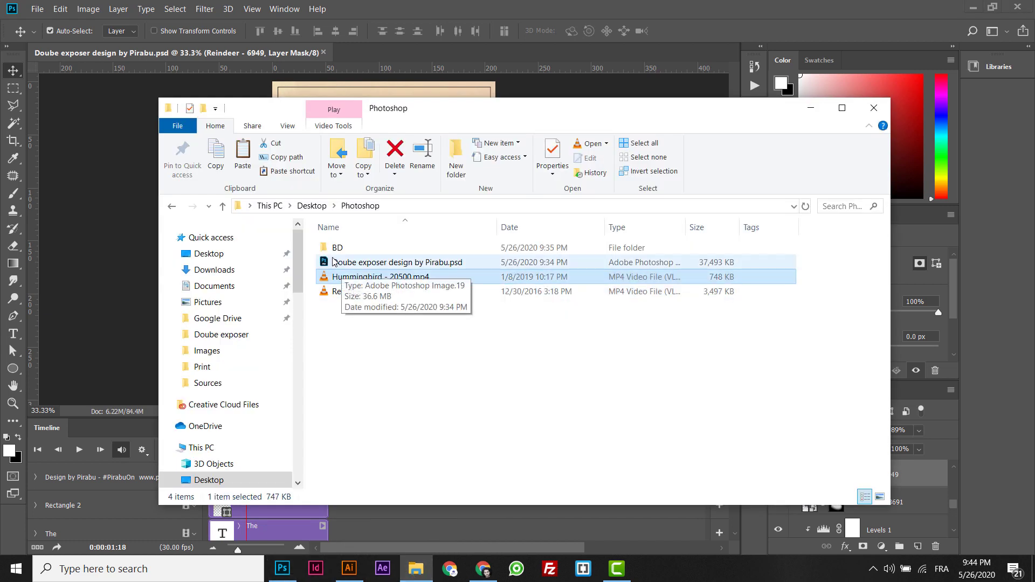
{"action": "left_click_drag", "start_coordinate": [518, 108], "coordinate": [713, 173]}
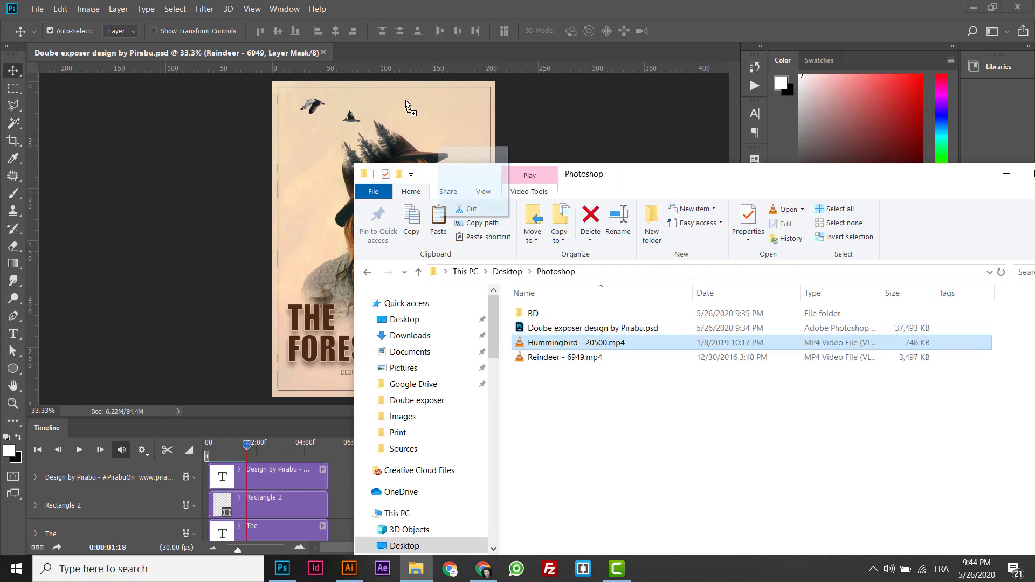
{"action": "left_click_drag", "start_coordinate": [584, 348], "coordinate": [421, 129]}
{"action": "left_click_drag", "start_coordinate": [415, 212], "coordinate": [400, 111]}
{"action": "left_click_drag", "start_coordinate": [480, 195], "coordinate": [362, 152]}
- Commit the hummingbirds along the poster's top edge and hide the eder-pozo-perez-32854 layer
{"action": "left_click_drag", "start_coordinate": [355, 114], "coordinate": [370, 121]}
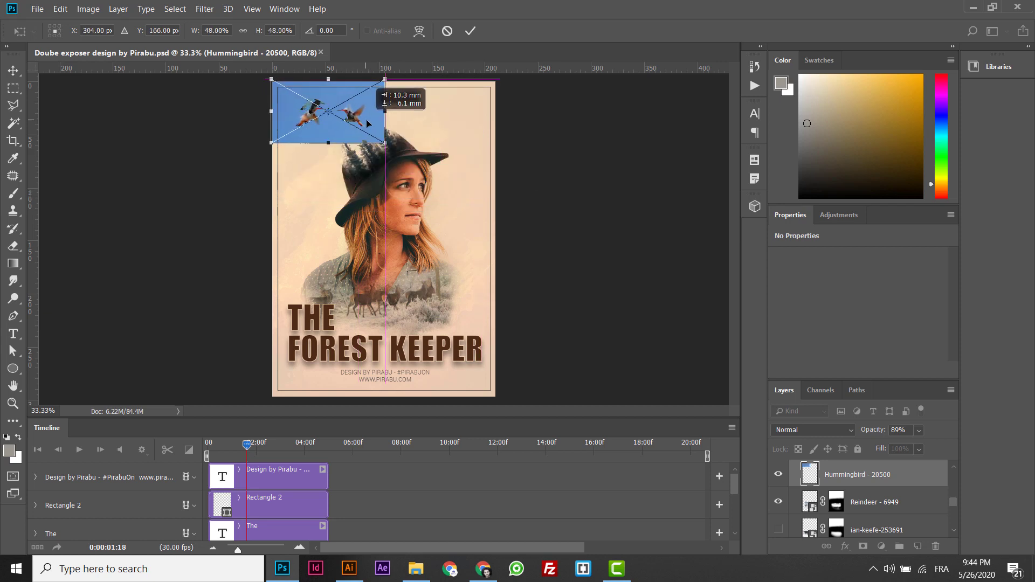
{"action": "key", "text": "Return"}
{"action": "key", "text": "ctrl+plus"}
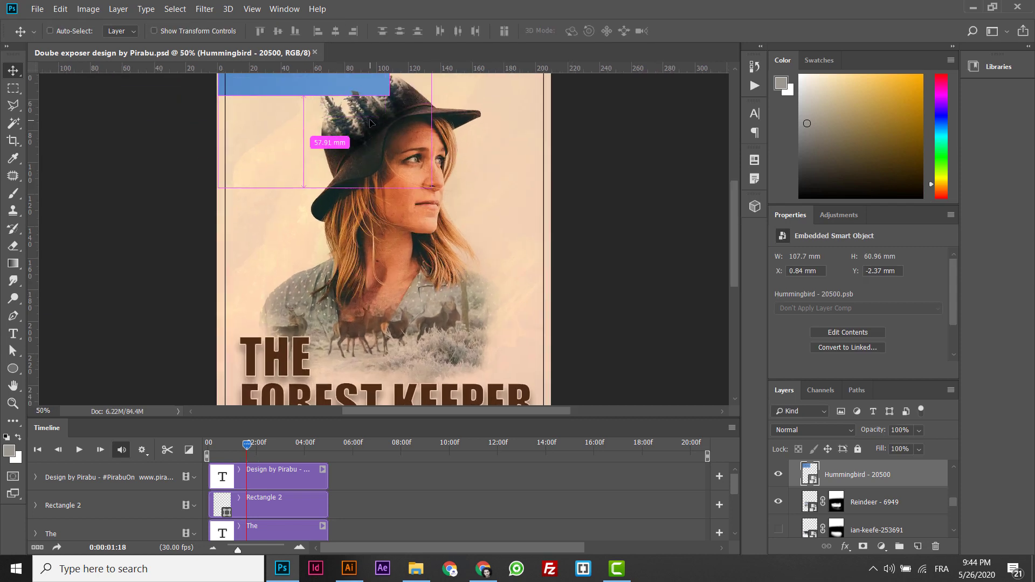
{"action": "left_click_drag", "start_coordinate": [732, 255], "coordinate": [732, 200]}
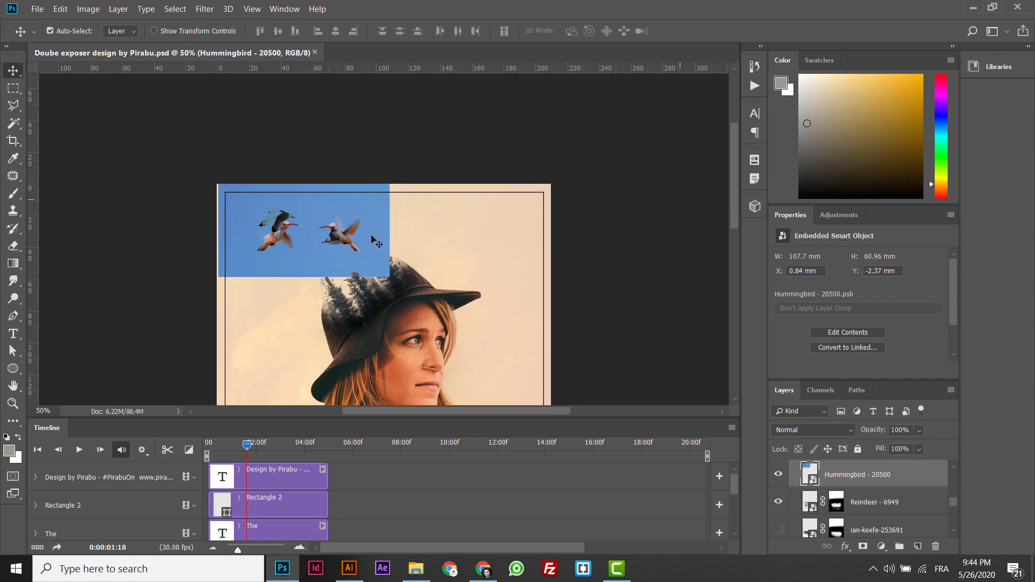
{"action": "left_click", "coordinate": [278, 248]}
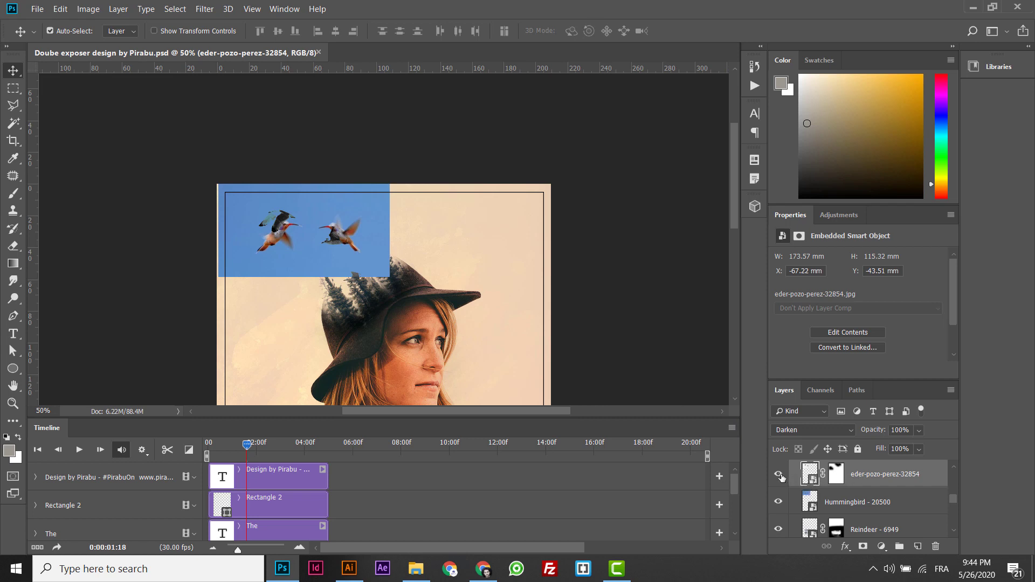
{"action": "left_click", "coordinate": [779, 475]}
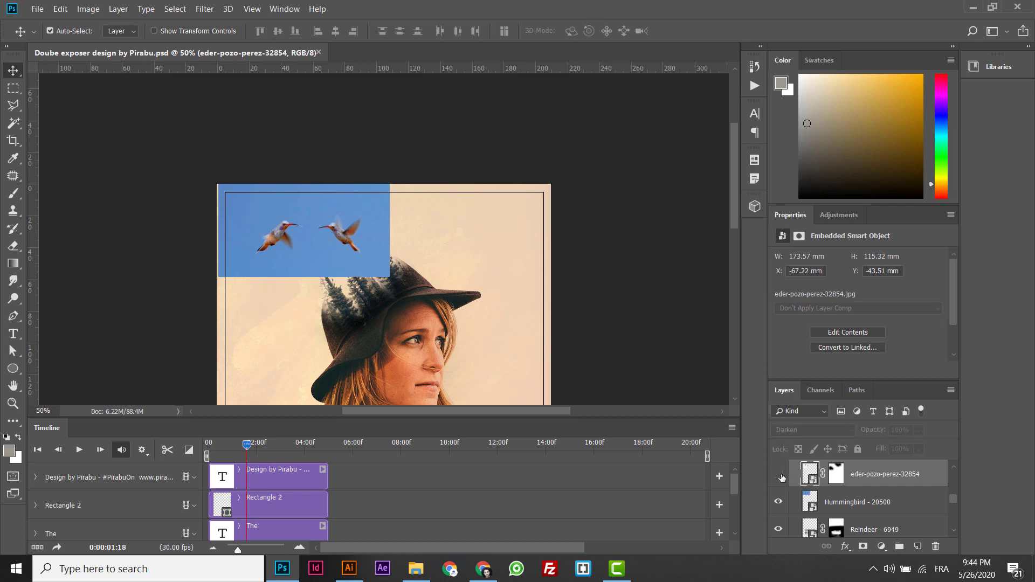
- Cycle the Hummingbird - 20500 layer's blend modes until it uses Color Burn
{"action": "left_click", "coordinate": [850, 499]}
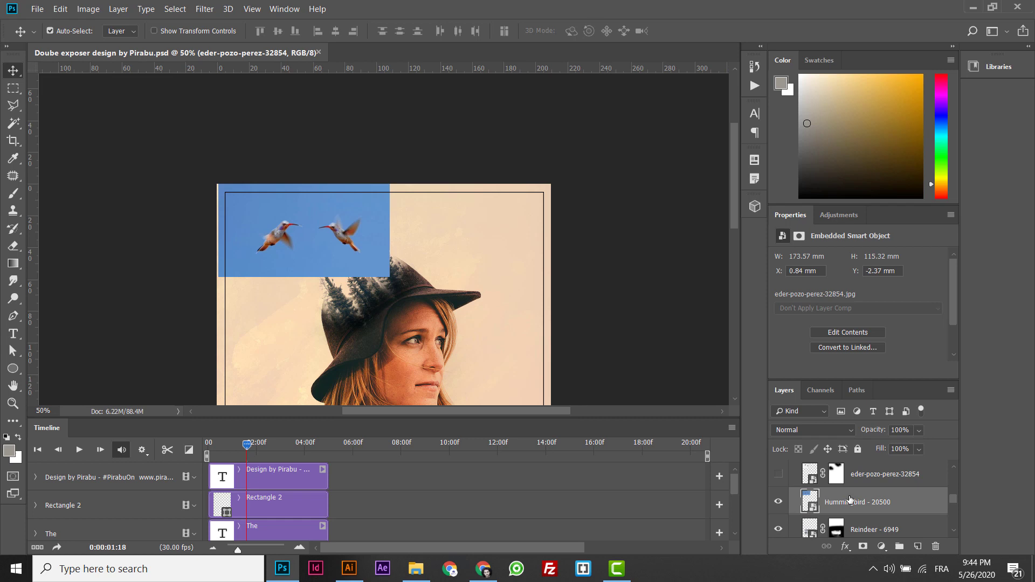
{"action": "left_click", "coordinate": [814, 432]}
{"action": "left_click", "coordinate": [793, 98]}
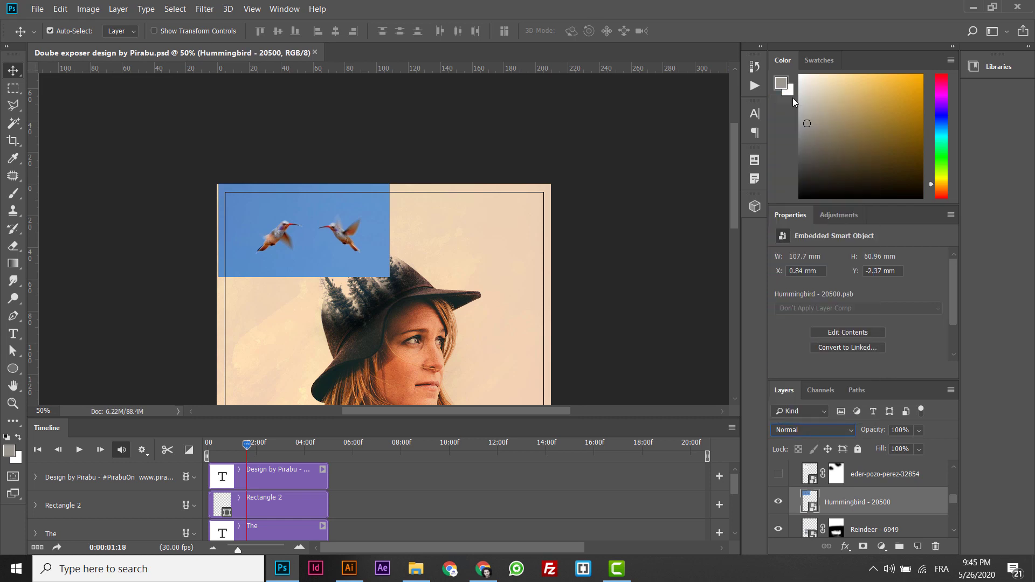
{"action": "key", "text": "Down"}
{"action": "key", "text": "Down"}
{"action": "key", "text": "Down"}
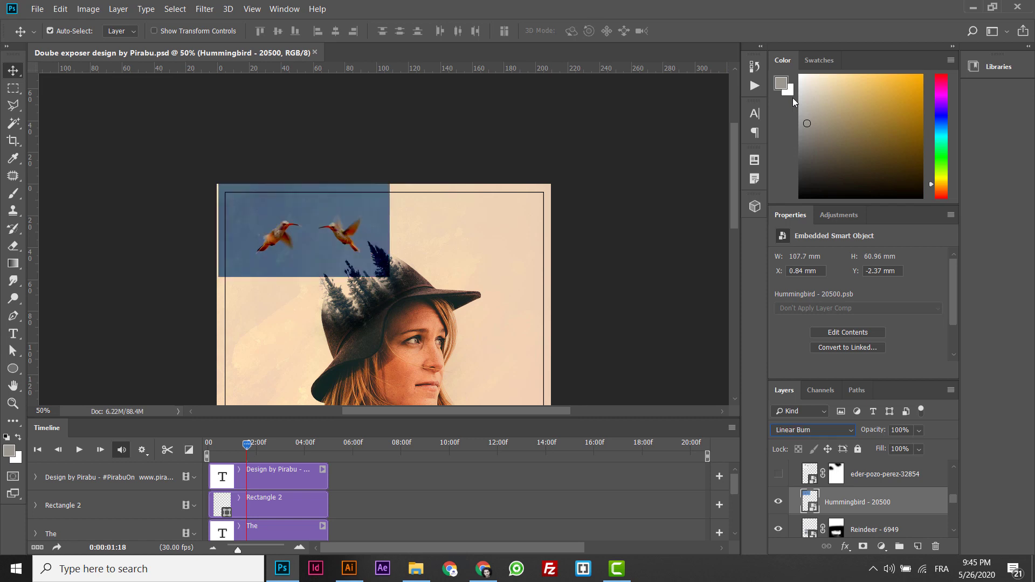
{"action": "key", "text": "Down"}
{"action": "key", "text": "Down"}
{"action": "key", "text": "Down"}
{"action": "key", "text": "Down"}
{"action": "key", "text": "Down"}
{"action": "key", "text": "Down"}
{"action": "key", "text": "Down"}
{"action": "key", "text": "Down"}
{"action": "key", "text": "Down"}
{"action": "key", "text": "Down"}
{"action": "key", "text": "Down"}
{"action": "key", "text": "Down"}
{"action": "key", "text": "Down"}
{"action": "key", "text": "Down"}
{"action": "key", "text": "Down"}
{"action": "key", "text": "Down"}
{"action": "key", "text": "Down"}
{"action": "key", "text": "Down"}
{"action": "key", "text": "Down"}
{"action": "key", "text": "Down"}
{"action": "key", "text": "Down"}
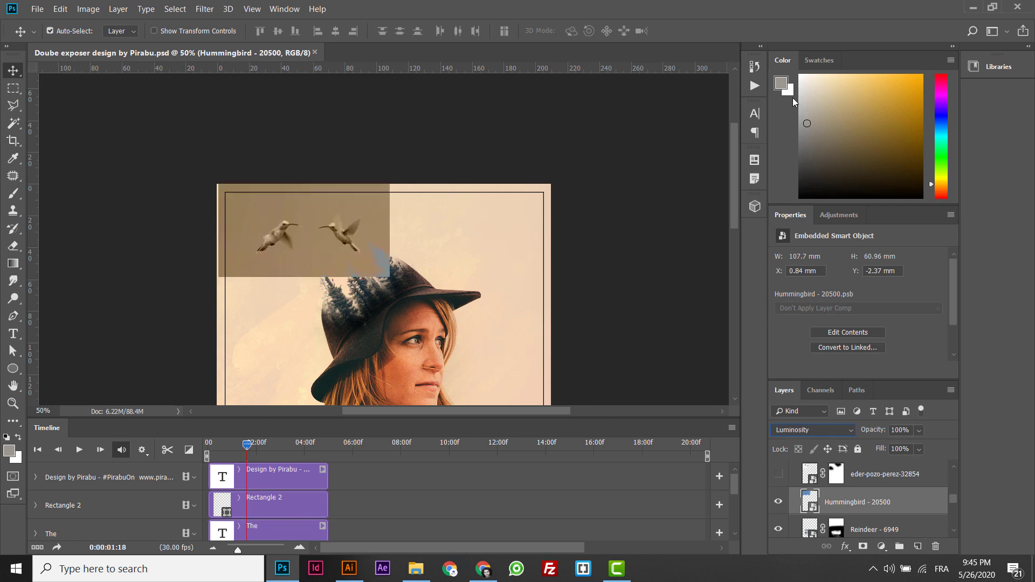
{"action": "key", "text": "Up"}
{"action": "key", "text": "Up"}
{"action": "key", "text": "Up"}
{"action": "key", "text": "Up"}
{"action": "key", "text": "Up"}
{"action": "key", "text": "Down"}
{"action": "key", "text": "Up"}
{"action": "key", "text": "Up"}
{"action": "key", "text": "Down"}
{"action": "key", "text": "Up"}
{"action": "key", "text": "Up"}
{"action": "key", "text": "Up"}
{"action": "key", "text": "Up"}
{"action": "key", "text": "Up"}
{"action": "key", "text": "Up"}
{"action": "key", "text": "Up"}
{"action": "key", "text": "Up"}
{"action": "key", "text": "Up"}
{"action": "key", "text": "Up"}
{"action": "key", "text": "Up"}
{"action": "key", "text": "Up"}
{"action": "key", "text": "Up"}
{"action": "key", "text": "Up"}
{"action": "key", "text": "Up"}
{"action": "key", "text": "Up"}
{"action": "key", "text": "Up"}
{"action": "key", "text": "Up"}
{"action": "key", "text": "Down"}
{"action": "key", "text": "Up"}
{"action": "key", "text": "Down"}
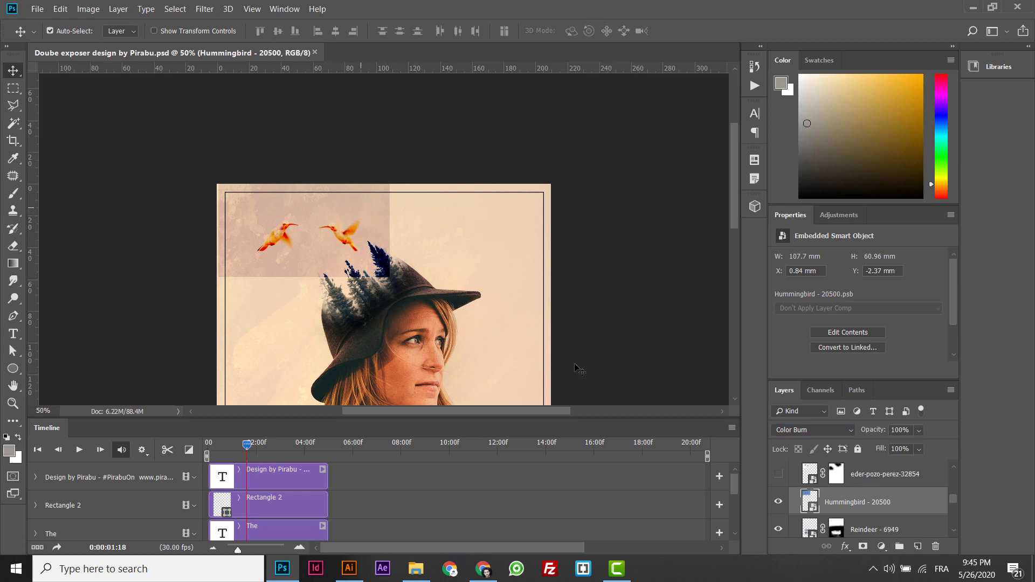
- Add a Levels 2 adjustment layer and clip it to the Hummingbird layer
{"action": "left_click", "coordinate": [882, 546]}
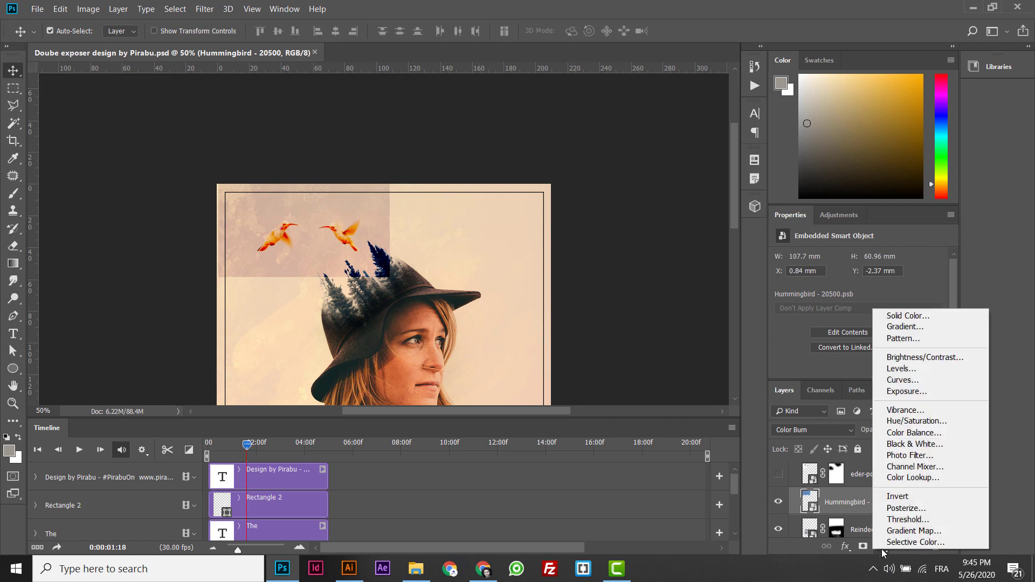
{"action": "left_click", "coordinate": [914, 371]}
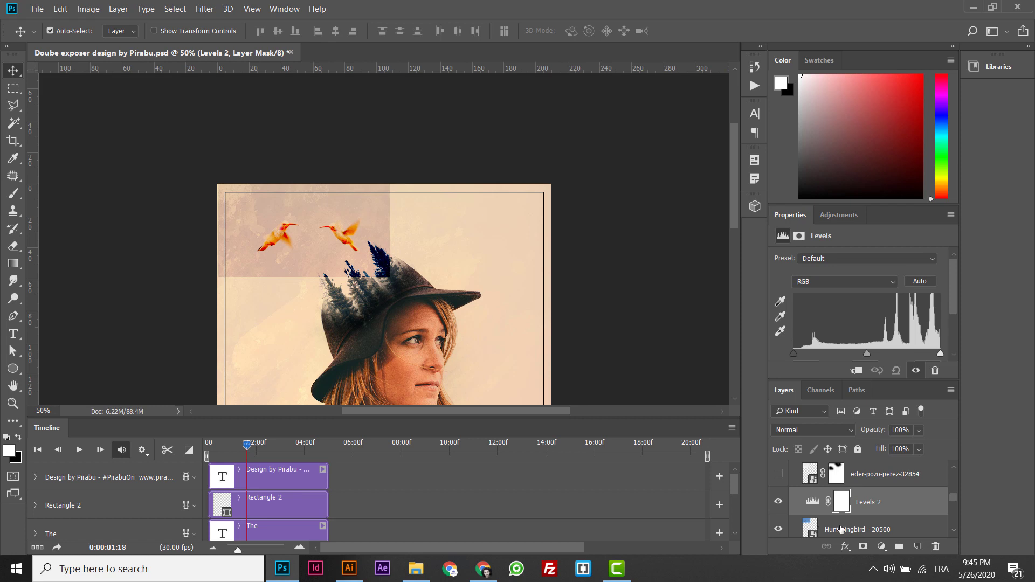
{"action": "left_click", "coordinate": [866, 530]}
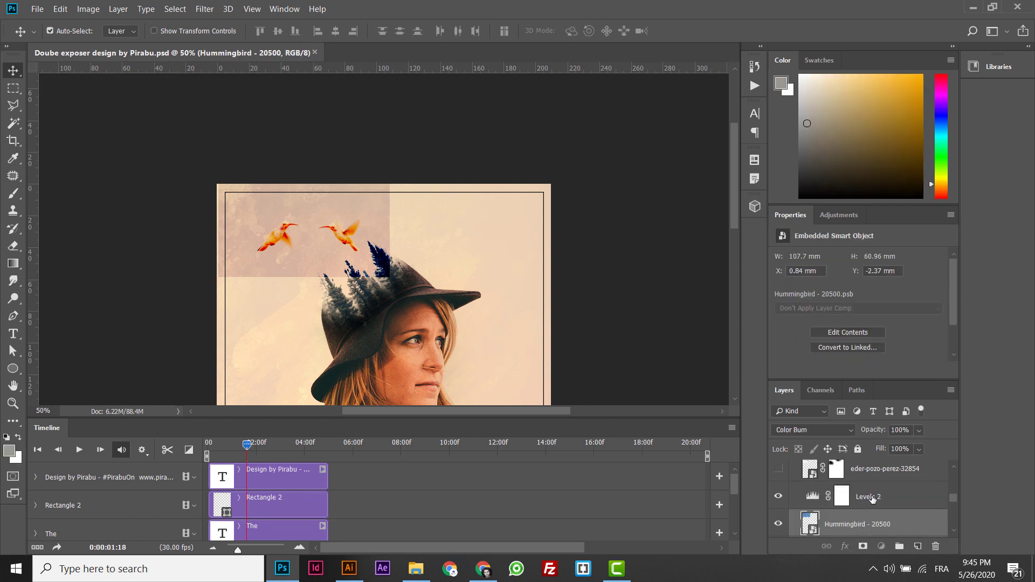
{"action": "left_click", "coordinate": [873, 502]}
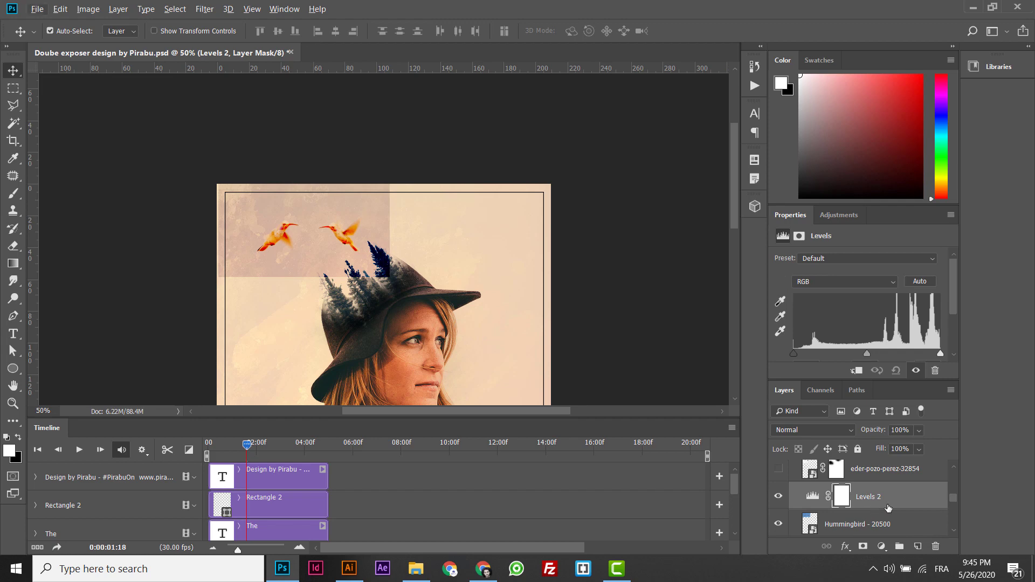
{"action": "right_click", "coordinate": [888, 507]}
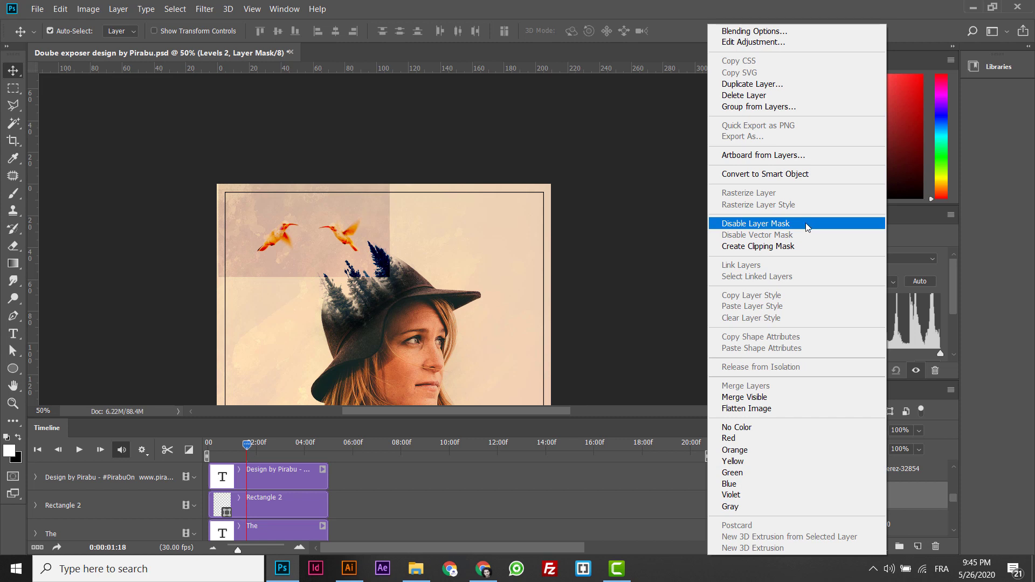
{"action": "left_click", "coordinate": [796, 254]}
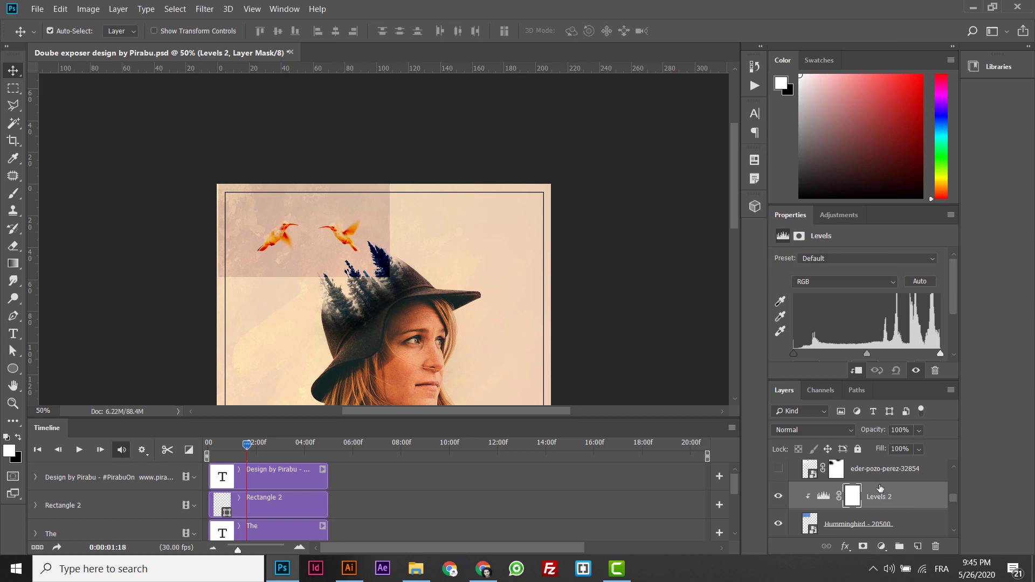
- Drag the Levels 2 black and white input sliders to deepen the birds' orange-red tones
{"action": "left_click_drag", "start_coordinate": [942, 352], "coordinate": [897, 351]}
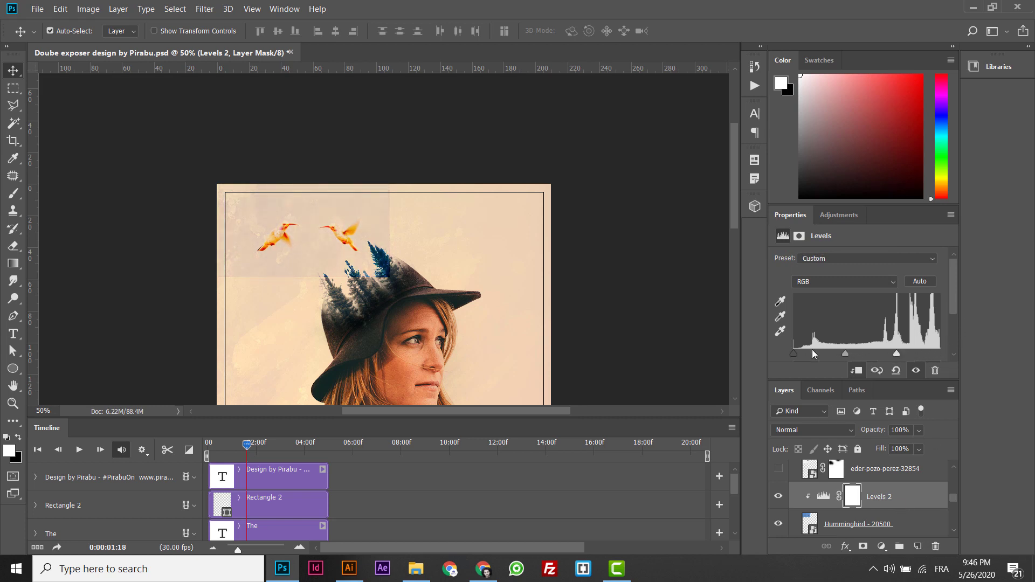
{"action": "left_click_drag", "start_coordinate": [795, 352], "coordinate": [859, 353]}
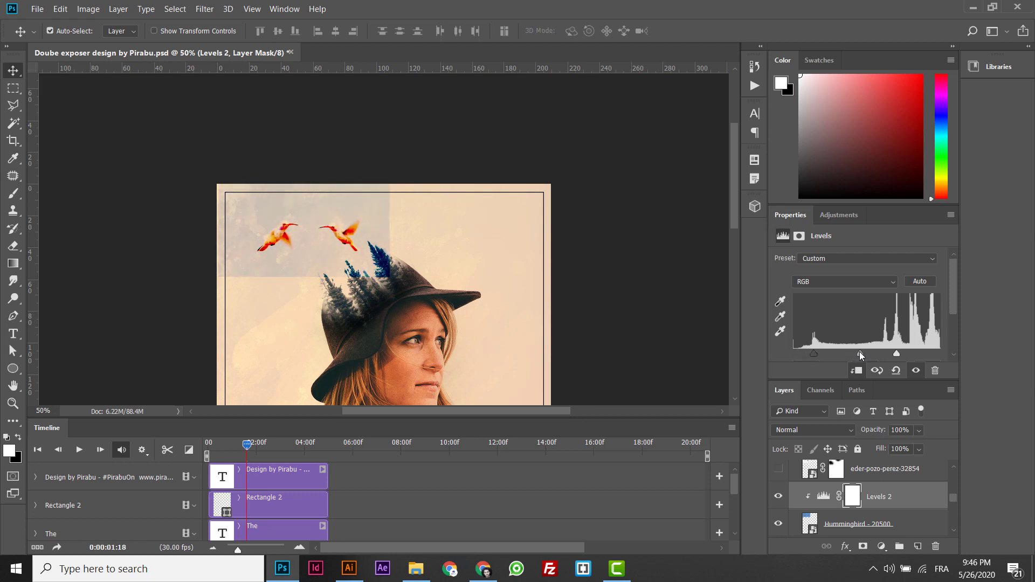
{"action": "left_click_drag", "start_coordinate": [903, 354], "coordinate": [894, 354]}
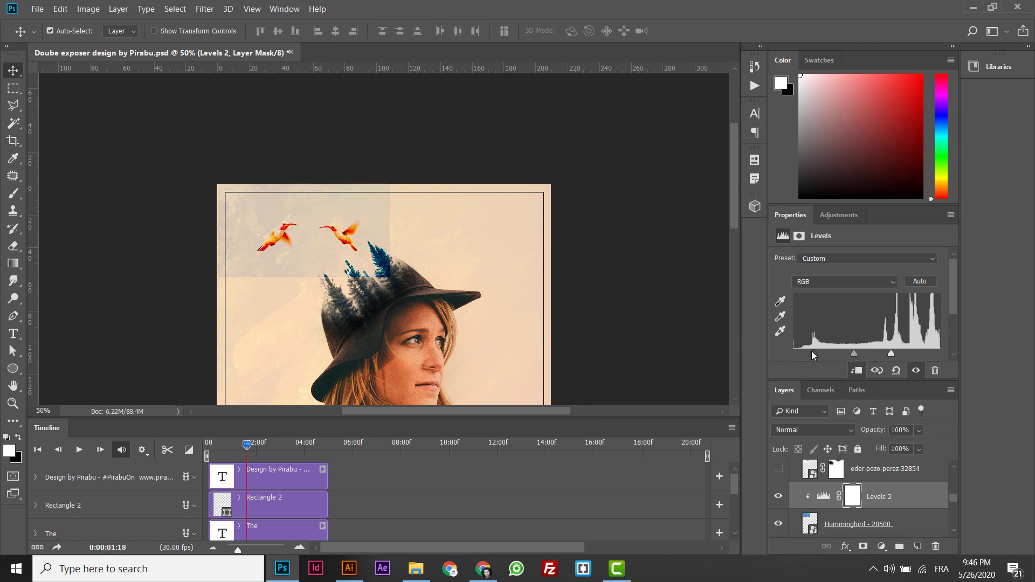
{"action": "left_click_drag", "start_coordinate": [812, 353], "coordinate": [803, 353]}
{"action": "left_click", "coordinate": [881, 546]}
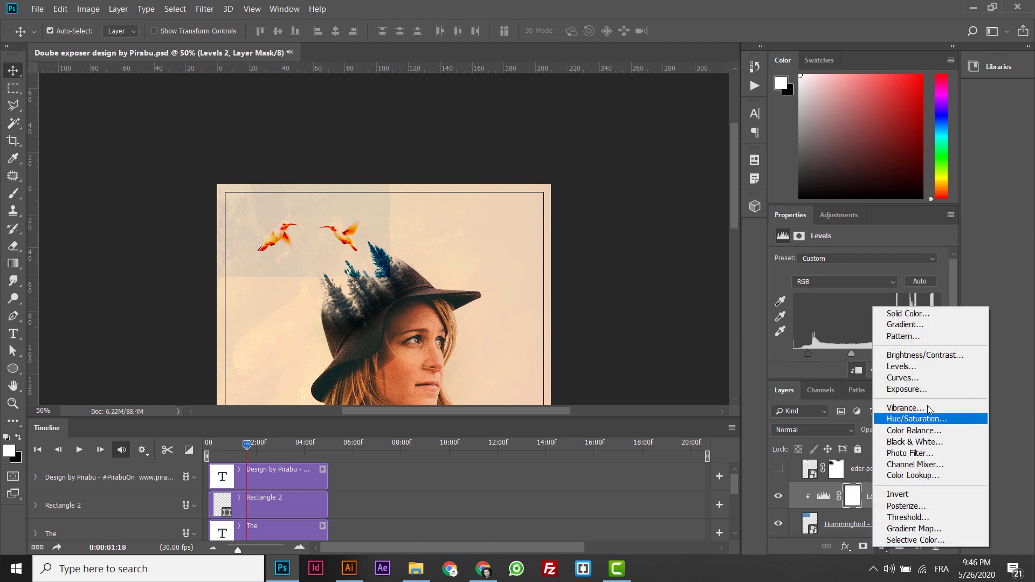
- Add a Curves adjustment clipped above Levels 2 and bend the curve to brighten midtones
{"action": "left_click", "coordinate": [917, 378]}
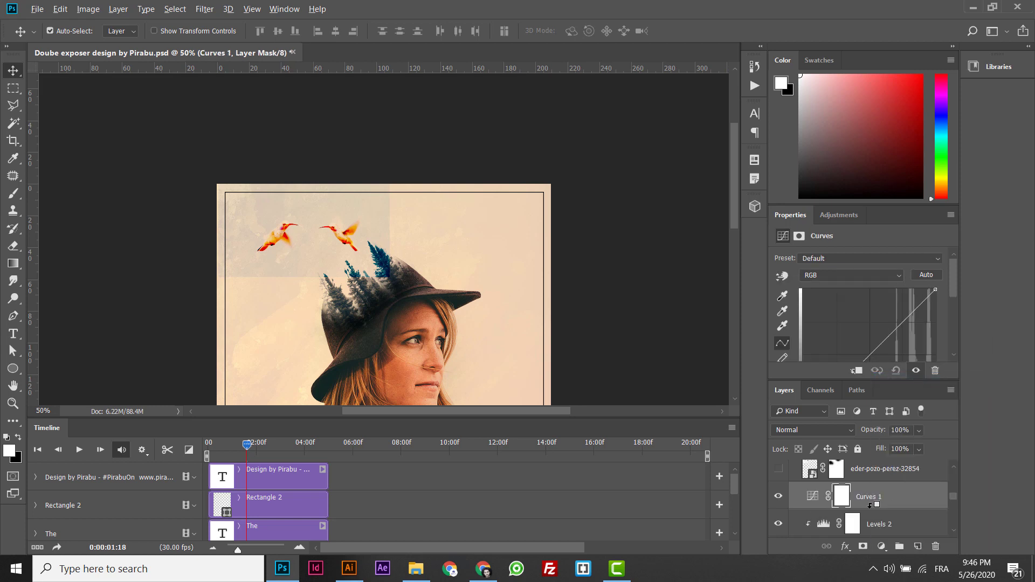
{"action": "key", "text": "ctrl+alt+g"}
{"action": "left_click_drag", "start_coordinate": [954, 289], "coordinate": [954, 301]}
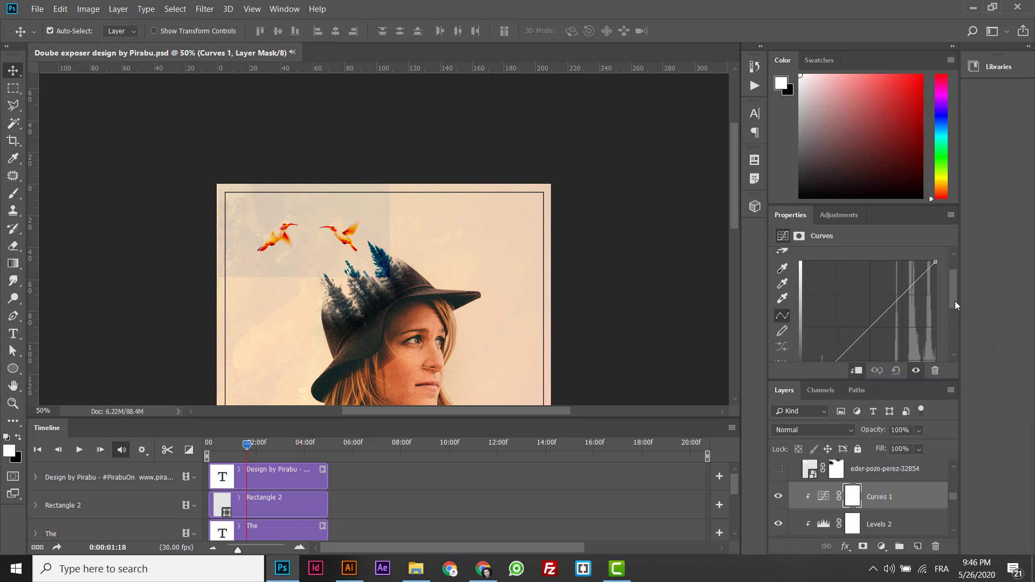
{"action": "left_click", "coordinate": [874, 310]}
{"action": "left_click_drag", "start_coordinate": [870, 315], "coordinate": [864, 318]}
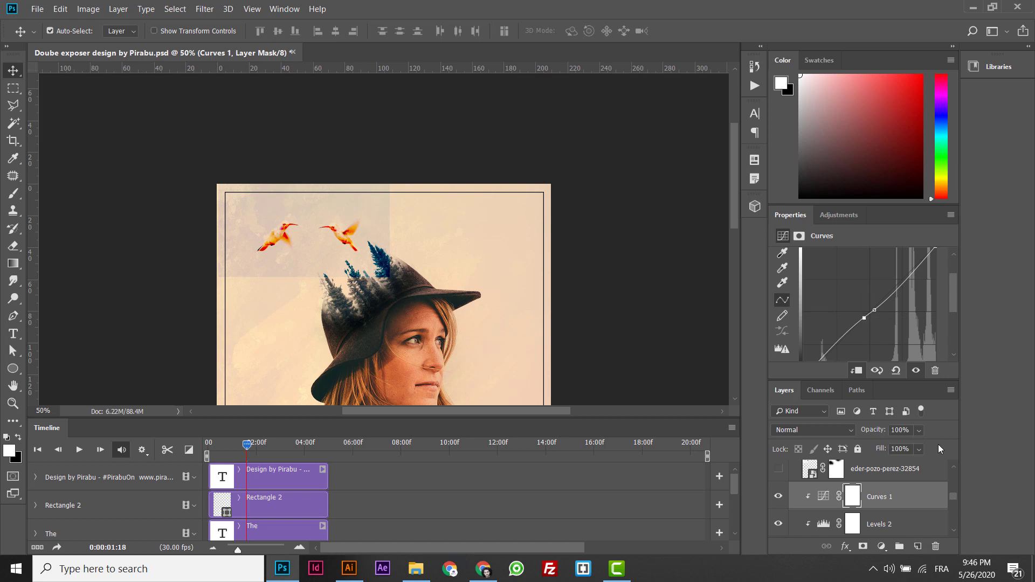
{"action": "left_click_drag", "start_coordinate": [953, 498], "coordinate": [954, 502]}
- Add a layer mask to the Hummingbird layer
{"action": "left_click", "coordinate": [924, 509]}
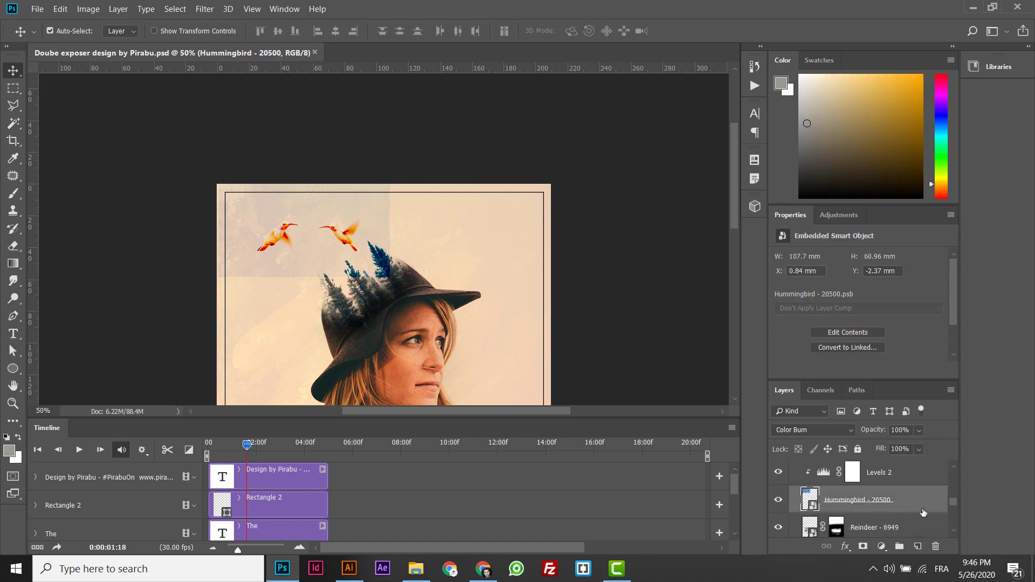
{"action": "left_click", "coordinate": [846, 547]}
{"action": "left_click", "coordinate": [862, 551]}
{"action": "left_click", "coordinate": [864, 547]}
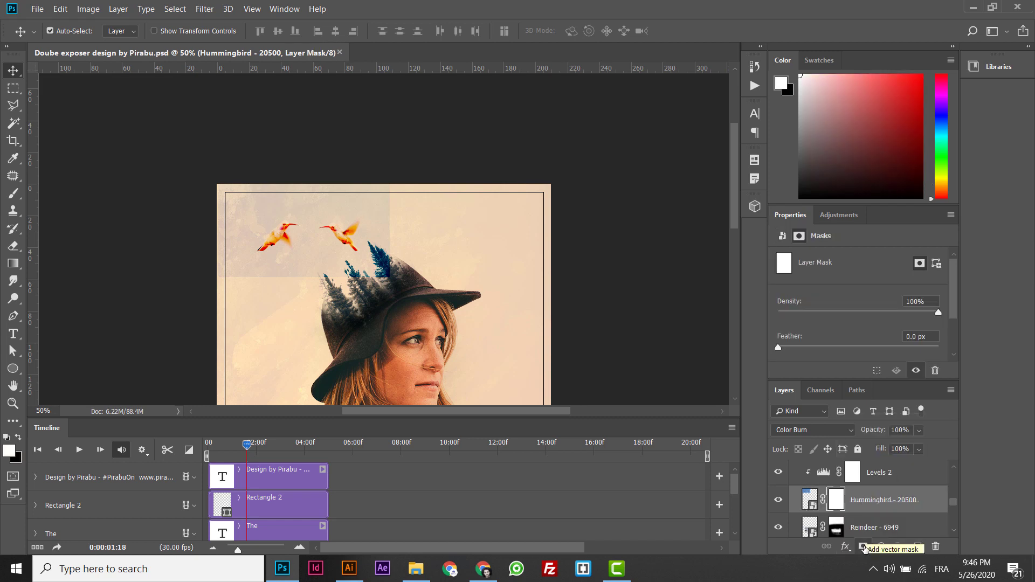
- Brush black on the mask to fade the clip's rectangular edges into the sky
{"action": "key", "text": "b"}
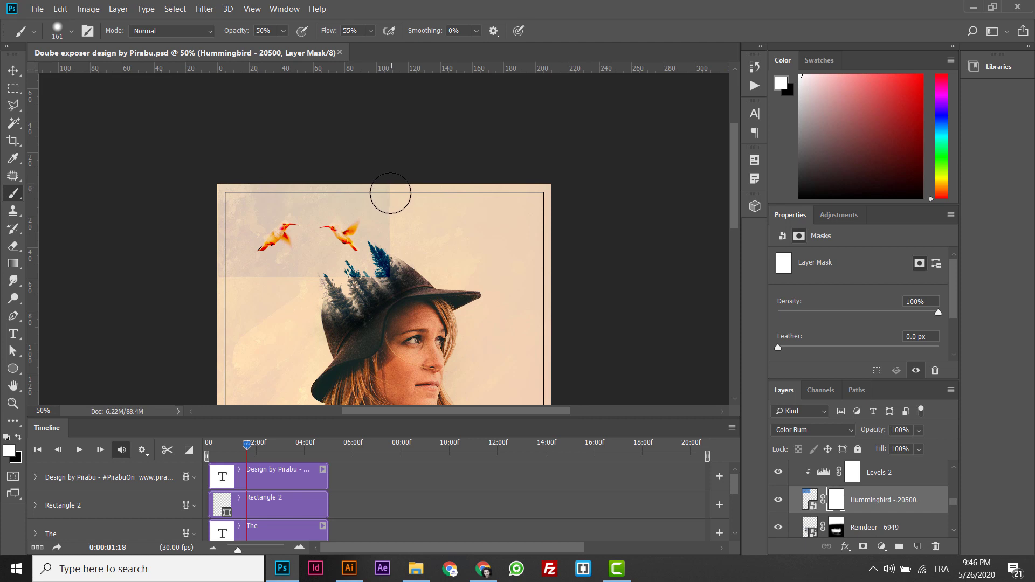
{"action": "left_click", "coordinate": [18, 438]}
{"action": "mouse_move", "coordinate": [351, 258]}
{"action": "left_mouse_down"}
{"action": "mouse_move", "coordinate": [394, 220]}
{"action": "mouse_move", "coordinate": [331, 283]}
{"action": "mouse_move", "coordinate": [230, 196]}
{"action": "left_mouse_up"}
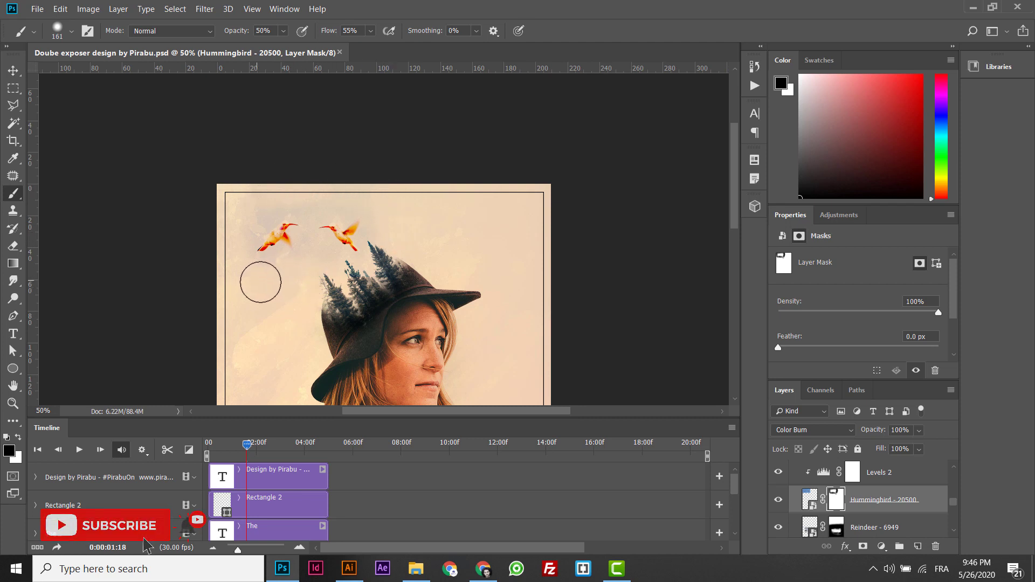
{"action": "left_click_drag", "start_coordinate": [269, 277], "coordinate": [235, 197]}
{"action": "left_click_drag", "start_coordinate": [261, 288], "coordinate": [323, 266]}
{"action": "left_click_drag", "start_coordinate": [398, 259], "coordinate": [409, 282]}
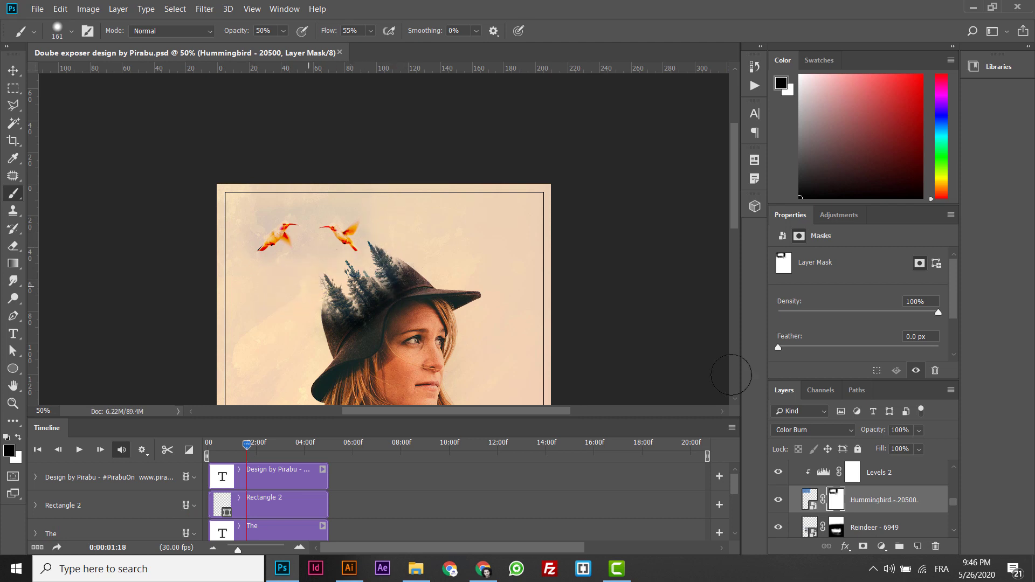
{"action": "left_click", "coordinate": [782, 430]}
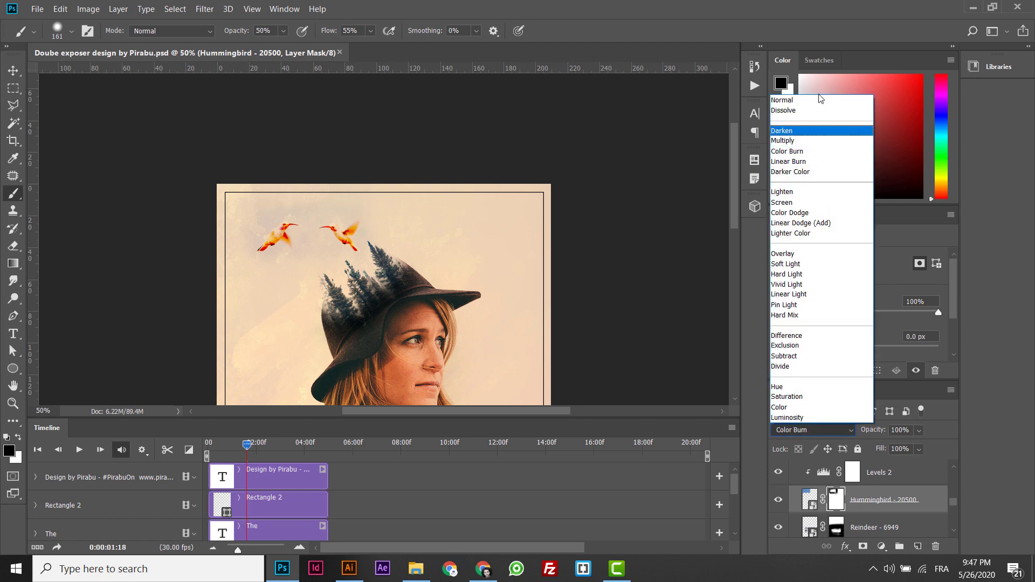
{"action": "left_click", "coordinate": [811, 103]}
{"action": "key", "text": "Down"}
{"action": "key", "text": "Down"}
{"action": "key", "text": "Down"}
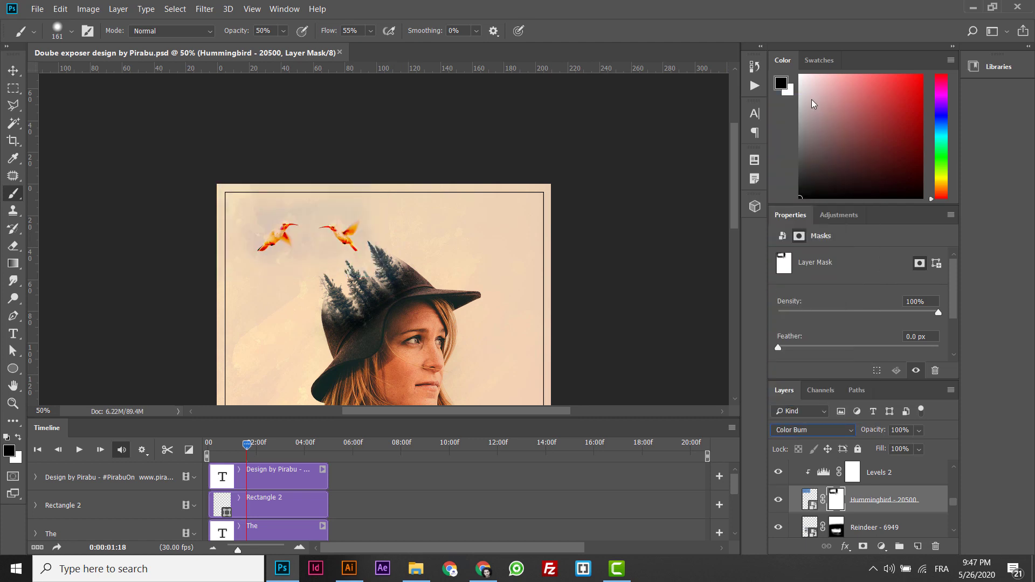
{"action": "key", "text": "Down"}
{"action": "key", "text": "Down"}
{"action": "key", "text": "Down"}
{"action": "key", "text": "Down"}
{"action": "key", "text": "Down"}
{"action": "key", "text": "Down"}
{"action": "key", "text": "Down"}
{"action": "key", "text": "Down"}
{"action": "key", "text": "Down"}
{"action": "key", "text": "Down"}
{"action": "key", "text": "Down"}
{"action": "key", "text": "Down"}
{"action": "key", "text": "Down"}
{"action": "key", "text": "Down"}
{"action": "key", "text": "Down"}
{"action": "key", "text": "Down"}
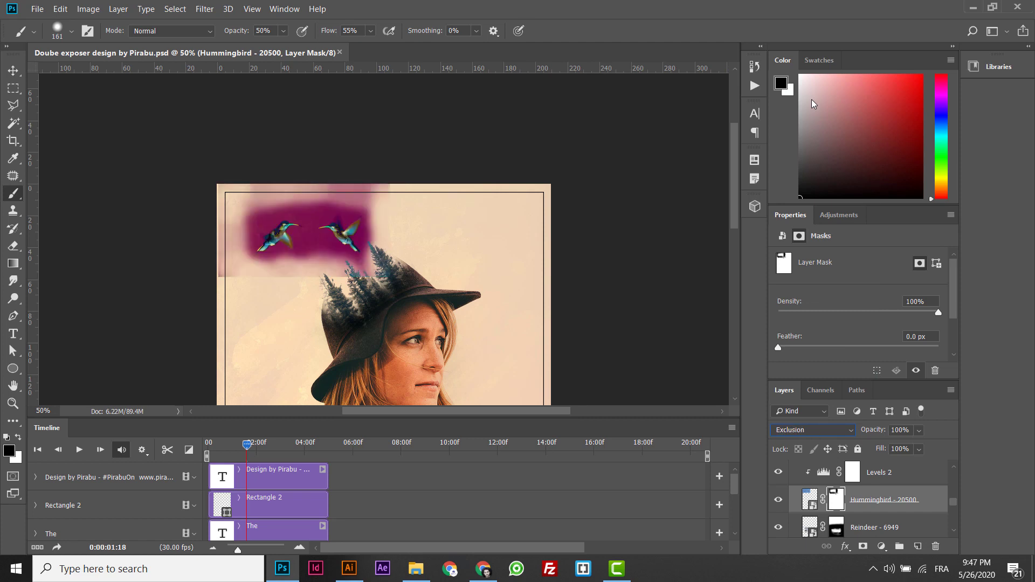
{"action": "key", "text": "Down"}
{"action": "key", "text": "Down"}
{"action": "key", "text": "Down"}
{"action": "key", "text": "Down"}
{"action": "key", "text": "Down"}
{"action": "key", "text": "Down"}
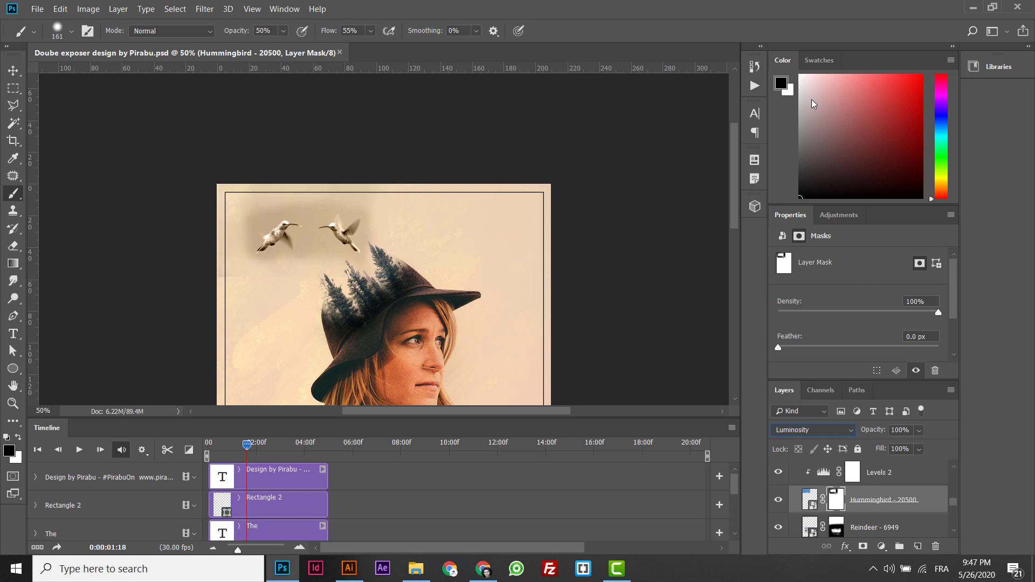
{"action": "key", "text": "Up"}
{"action": "key", "text": "Up"}
{"action": "key", "text": "Up"}
{"action": "key", "text": "Up"}
{"action": "key", "text": "Up"}
{"action": "key", "text": "Up"}
{"action": "key", "text": "Up"}
{"action": "key", "text": "Up"}
{"action": "key", "text": "Up"}
{"action": "key", "text": "Up"}
{"action": "key", "text": "Up"}
{"action": "key", "text": "Down"}
{"action": "key", "text": "Down"}
{"action": "key", "text": "Down"}
{"action": "key", "text": "Down"}
{"action": "key", "text": "Up"}
{"action": "key", "text": "Down"}
{"action": "key", "text": "ctrl+minus"}
{"action": "key", "text": "ctrl+minus"}
{"action": "key", "text": "ctrl+minus"}
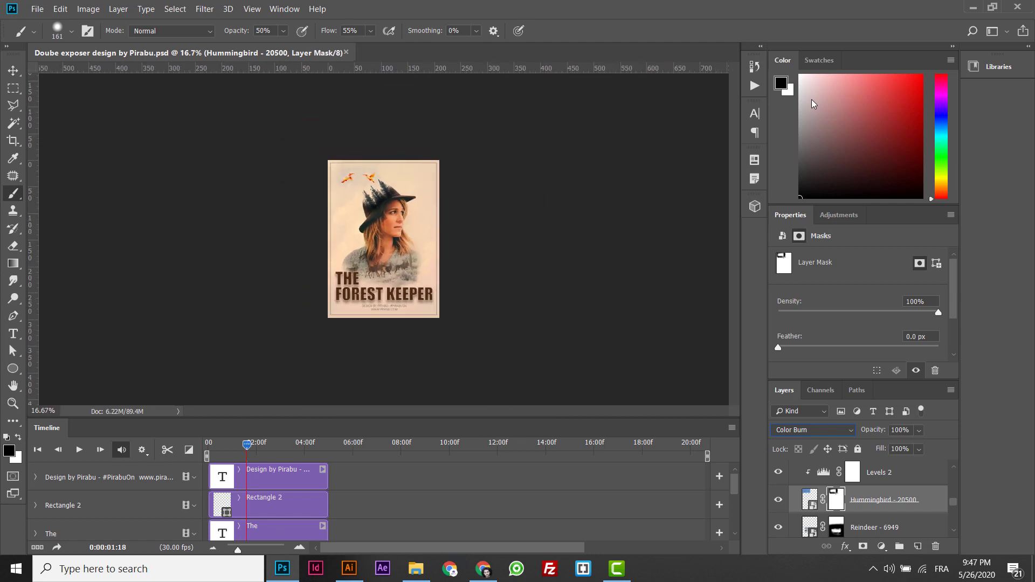
{"action": "key", "text": "space"}
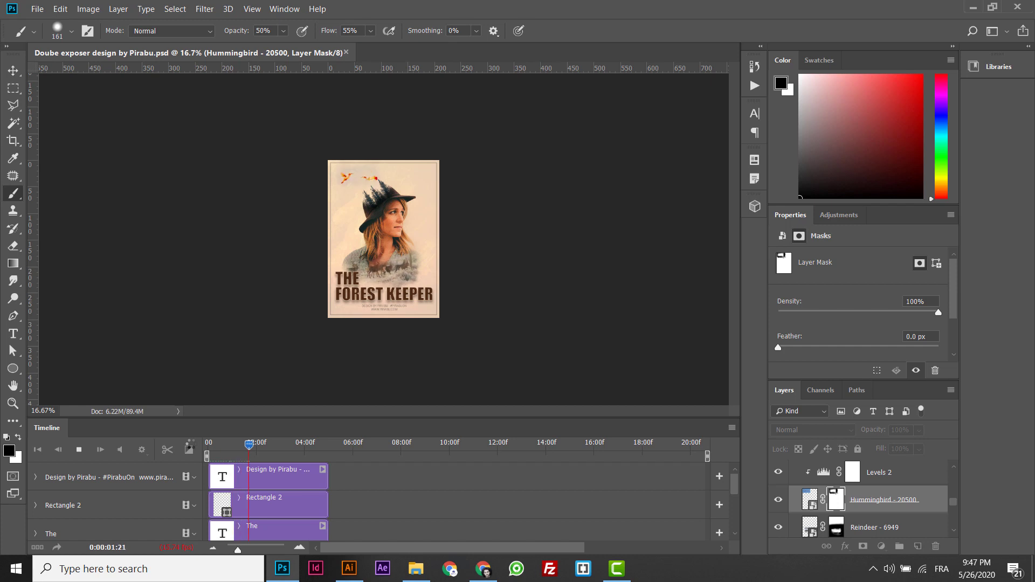
{"action": "left_click", "coordinate": [259, 447]}
{"action": "mouse_move", "coordinate": [733, 476]}
{"action": "left_mouse_down"}
{"action": "mouse_move", "coordinate": [733, 524]}
{"action": "mouse_move", "coordinate": [733, 484]}
{"action": "left_mouse_up"}
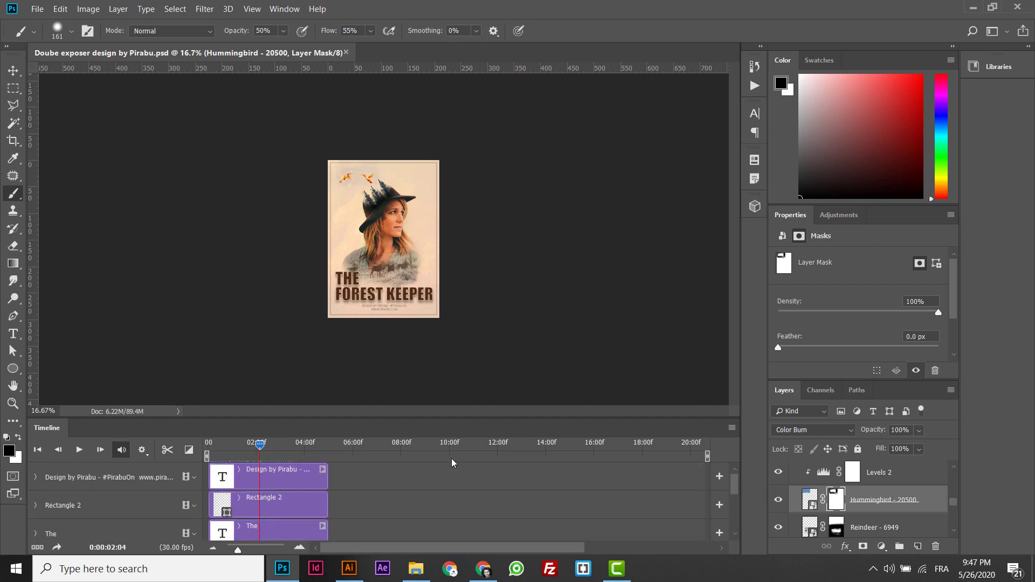
- Expand the main-image group's tracks and move the Hummingbird clip to start at 00
{"action": "left_click_drag", "start_coordinate": [171, 418], "coordinate": [186, 226]}
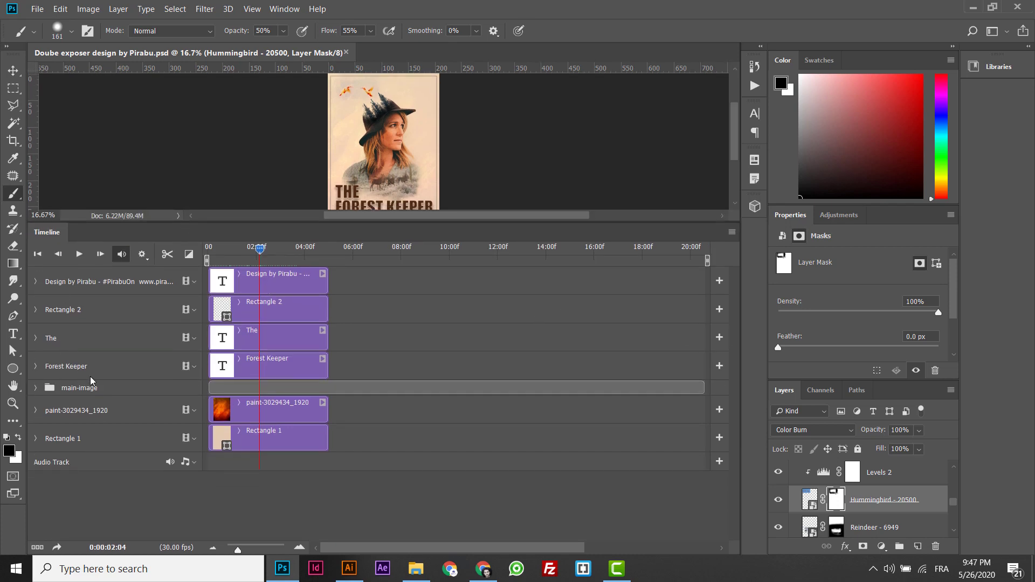
{"action": "left_click", "coordinate": [780, 500]}
{"action": "mouse_move", "coordinate": [261, 247]}
{"action": "left_mouse_down"}
{"action": "mouse_move", "coordinate": [208, 248]}
{"action": "mouse_move", "coordinate": [252, 248]}
{"action": "left_mouse_up"}
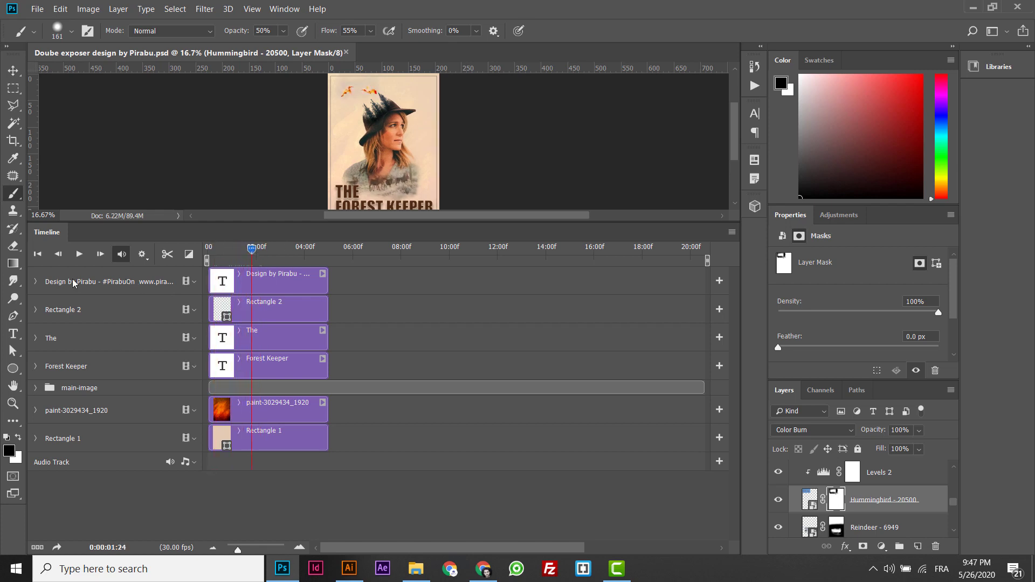
{"action": "left_click", "coordinate": [36, 282]}
{"action": "left_click", "coordinate": [36, 389]}
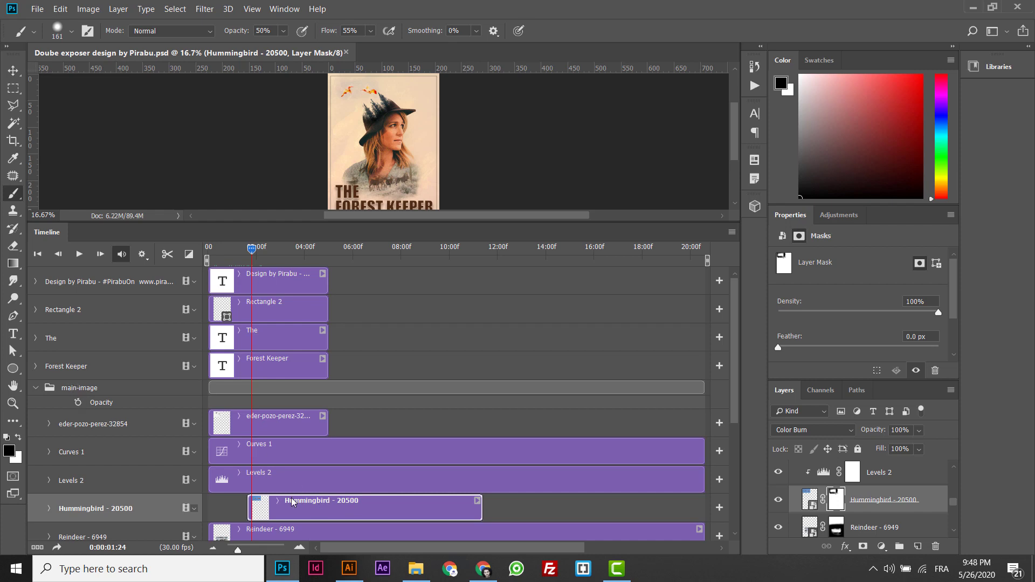
{"action": "left_click_drag", "start_coordinate": [294, 502], "coordinate": [247, 498]}
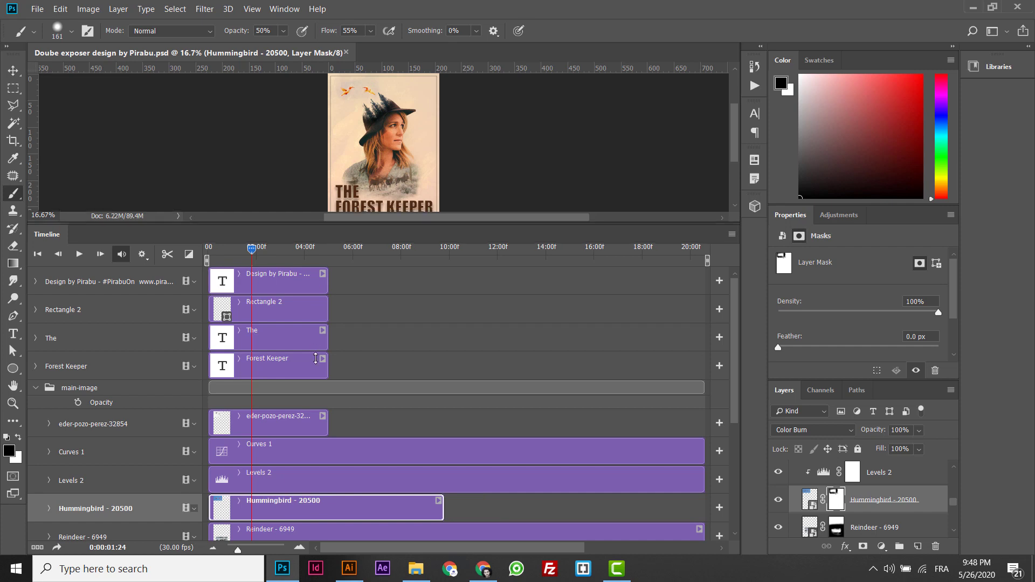
- Trim the main-image group, Curves 1, Levels 2 and Hummingbird clips to end at 04:29
{"action": "mouse_move", "coordinate": [313, 224]}
{"action": "left_mouse_down"}
{"action": "mouse_move", "coordinate": [318, 419]}
{"action": "mouse_move", "coordinate": [328, 428]}
{"action": "left_mouse_up"}
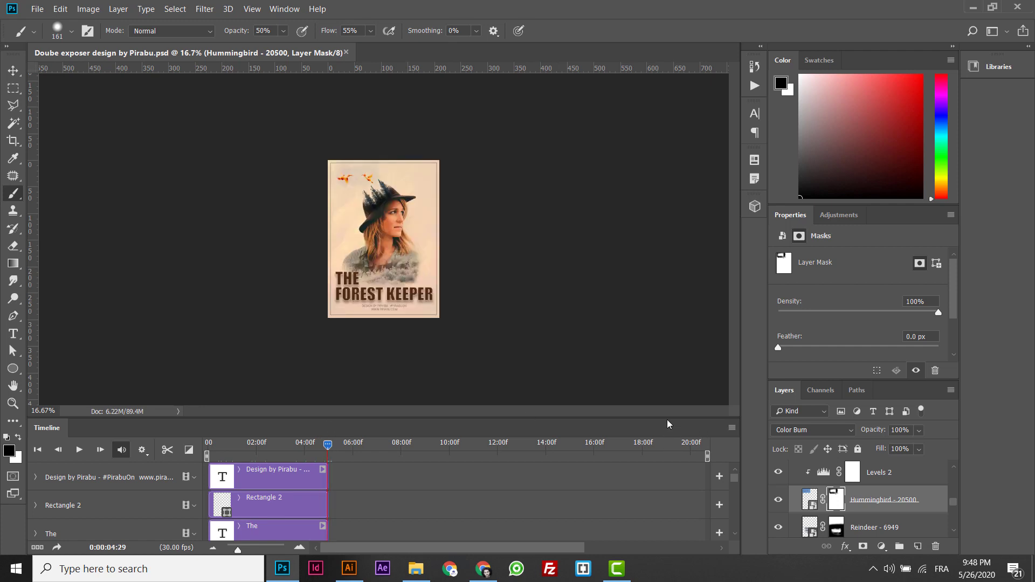
{"action": "left_click_drag", "start_coordinate": [662, 413], "coordinate": [659, 244]}
{"action": "left_click_drag", "start_coordinate": [702, 419], "coordinate": [329, 422]}
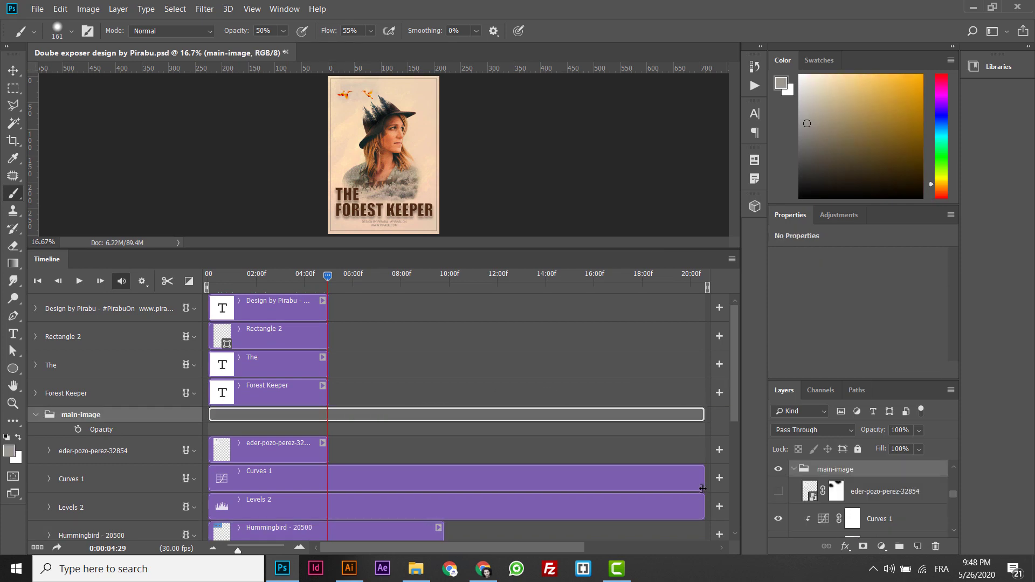
{"action": "left_click_drag", "start_coordinate": [703, 485], "coordinate": [328, 491]}
{"action": "left_click_drag", "start_coordinate": [702, 511], "coordinate": [327, 507]}
{"action": "left_click_drag", "start_coordinate": [441, 533], "coordinate": [327, 530]}
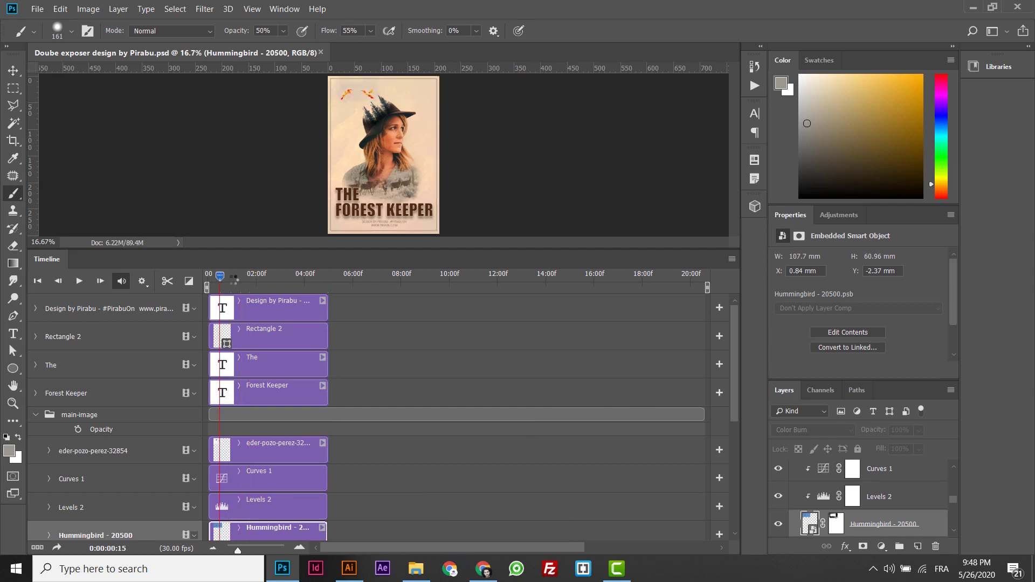
- Nudge the Levels 2 white-point slider left to slightly brighten the hummingbirds
{"action": "left_click_drag", "start_coordinate": [249, 276], "coordinate": [257, 276]}
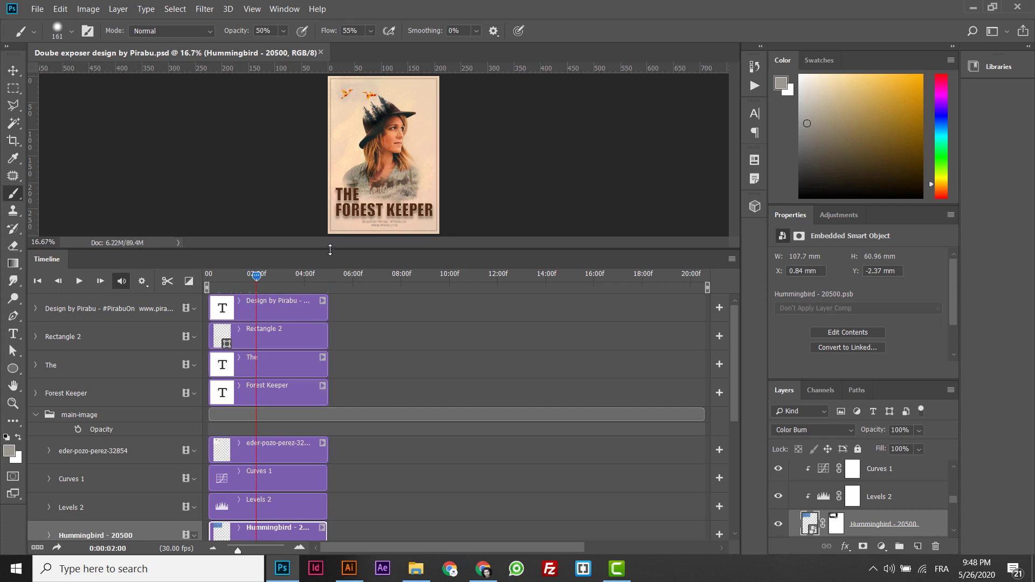
{"action": "left_click_drag", "start_coordinate": [330, 250], "coordinate": [353, 486]}
{"action": "key", "text": "ctrl+plus"}
{"action": "key", "text": "ctrl+plus"}
{"action": "key", "text": "ctrl+plus"}
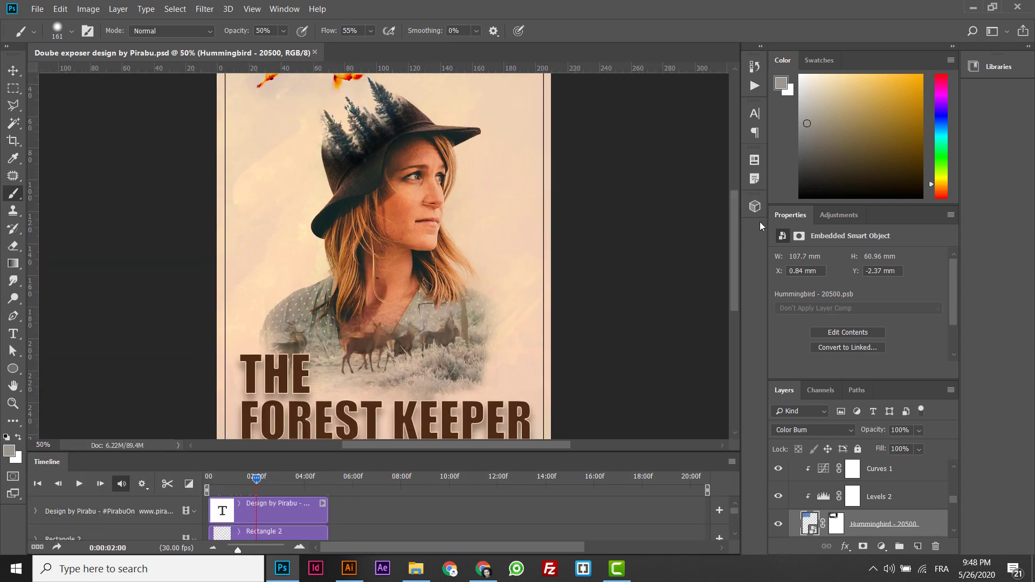
{"action": "left_click_drag", "start_coordinate": [734, 219], "coordinate": [733, 192]}
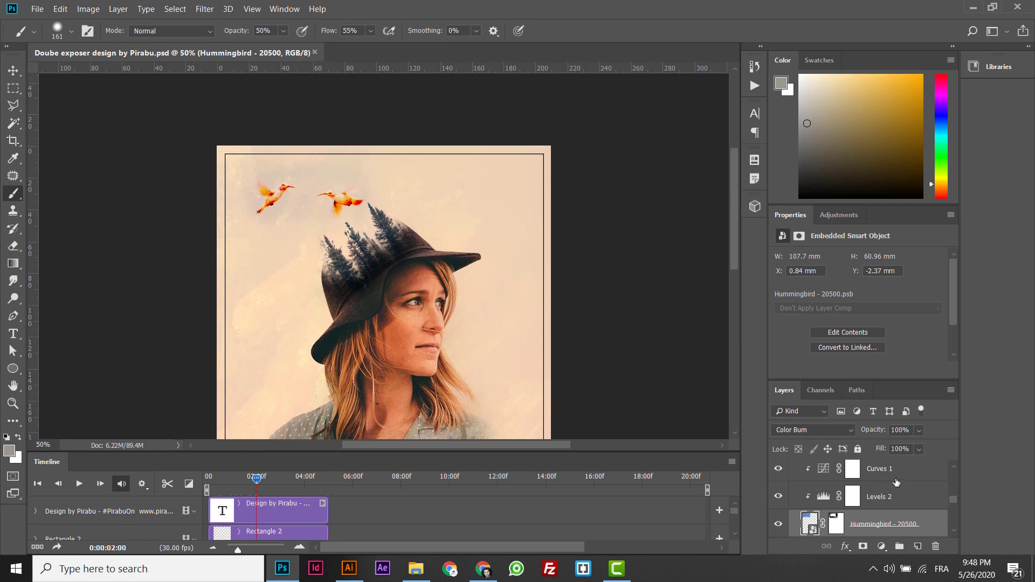
{"action": "left_click", "coordinate": [895, 482]}
{"action": "left_click", "coordinate": [879, 501]}
{"action": "left_click_drag", "start_coordinate": [891, 353], "coordinate": [881, 353]}
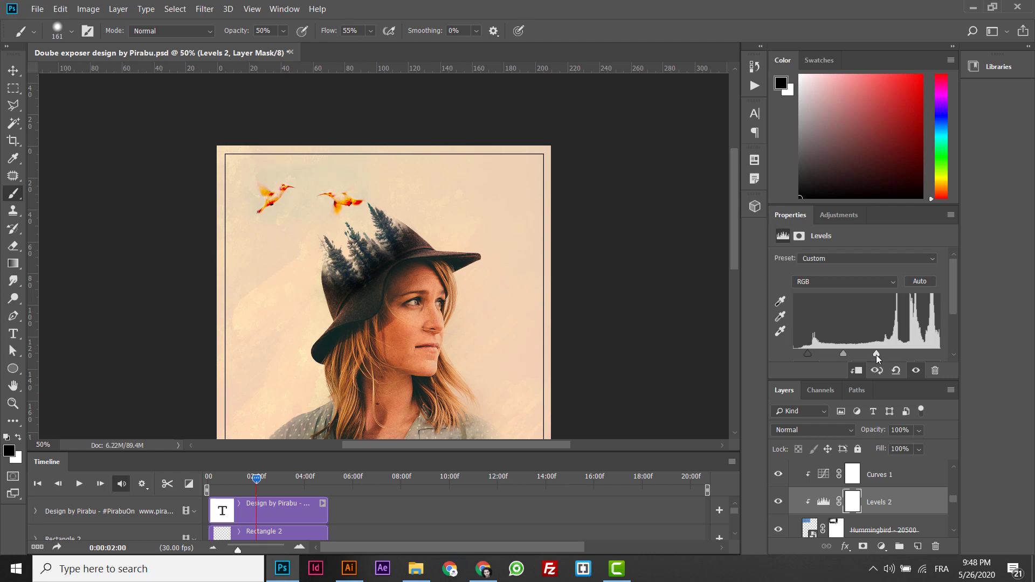
{"action": "key", "text": "ctrl+minus"}
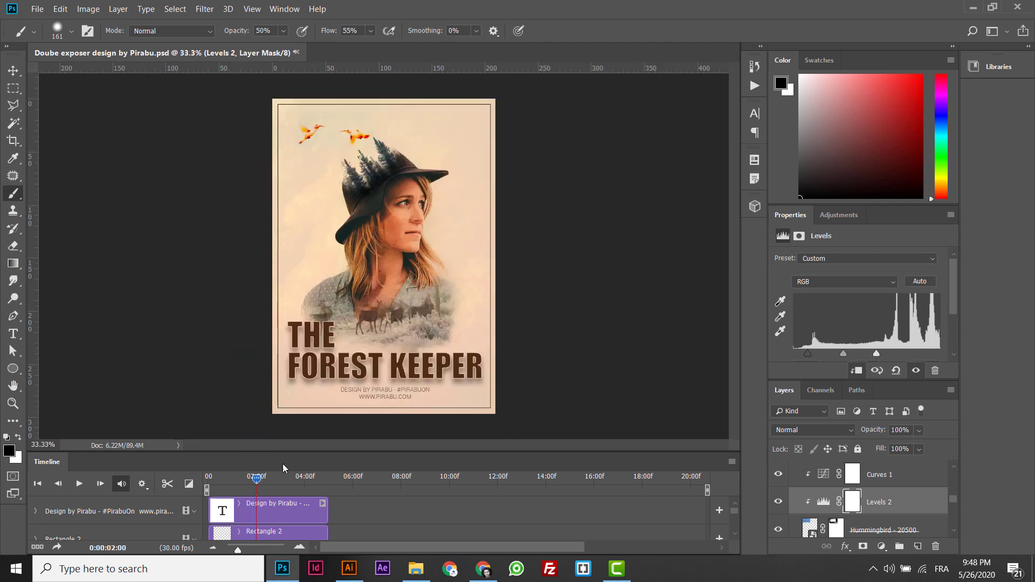
- Play the animation from the first frame, stop it, and jump to the final frame
{"action": "left_click_drag", "start_coordinate": [256, 477], "coordinate": [185, 474]}
{"action": "key", "text": "space"}
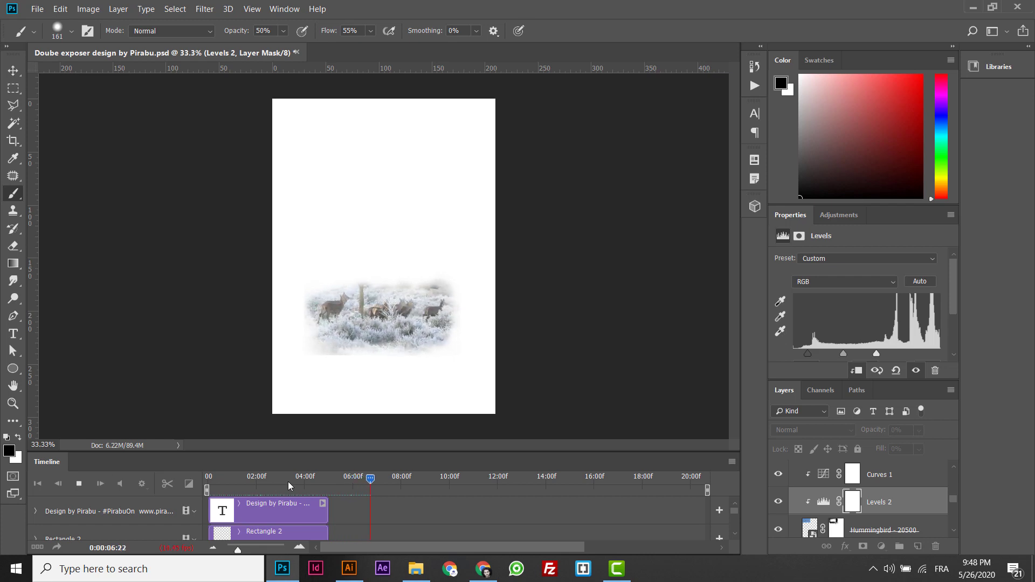
{"action": "key", "text": "space"}
{"action": "left_click_drag", "start_coordinate": [322, 477], "coordinate": [328, 477]}
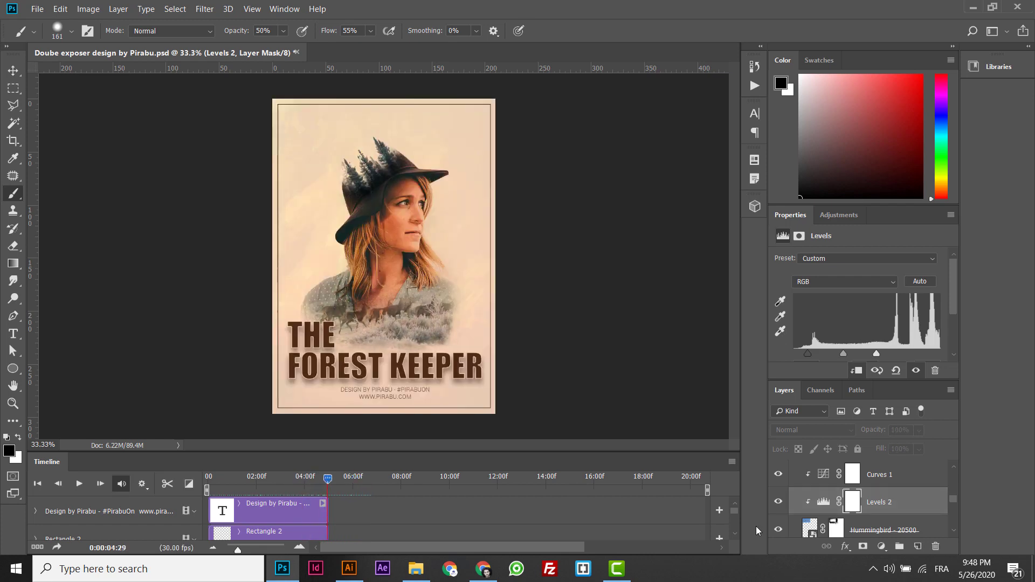
{"action": "left_click_drag", "start_coordinate": [650, 454], "coordinate": [656, 135]}
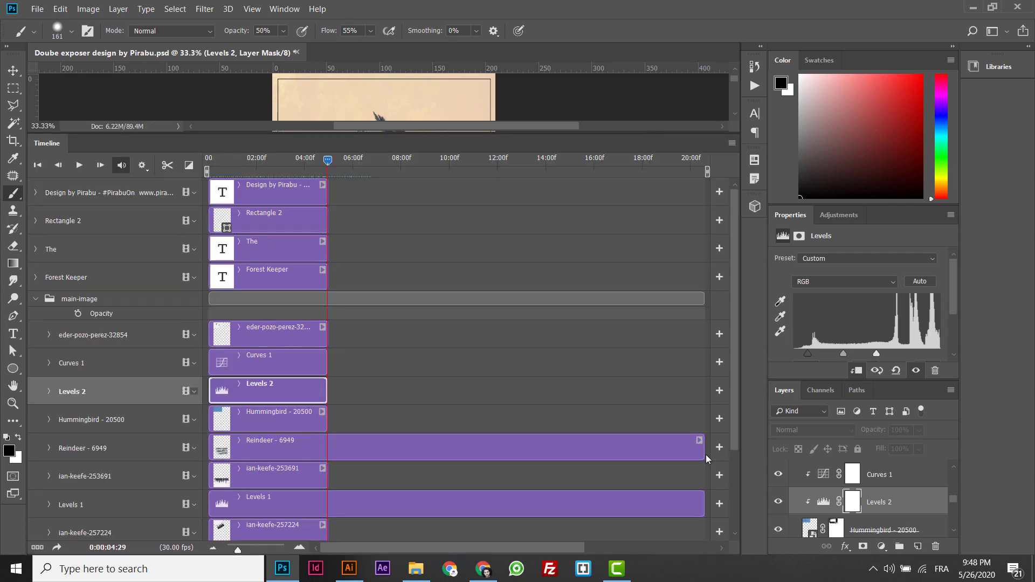
- Trim the Reindeer - 6949 clip to end at 05:00
{"action": "left_click_drag", "start_coordinate": [702, 443], "coordinate": [327, 445]}
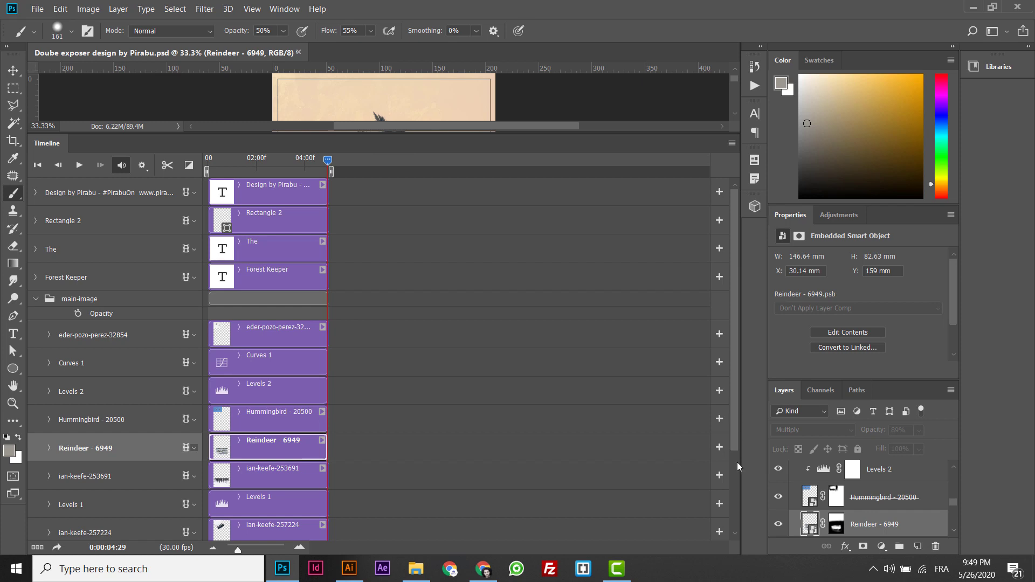
{"action": "left_click_drag", "start_coordinate": [733, 404], "coordinate": [737, 232]}
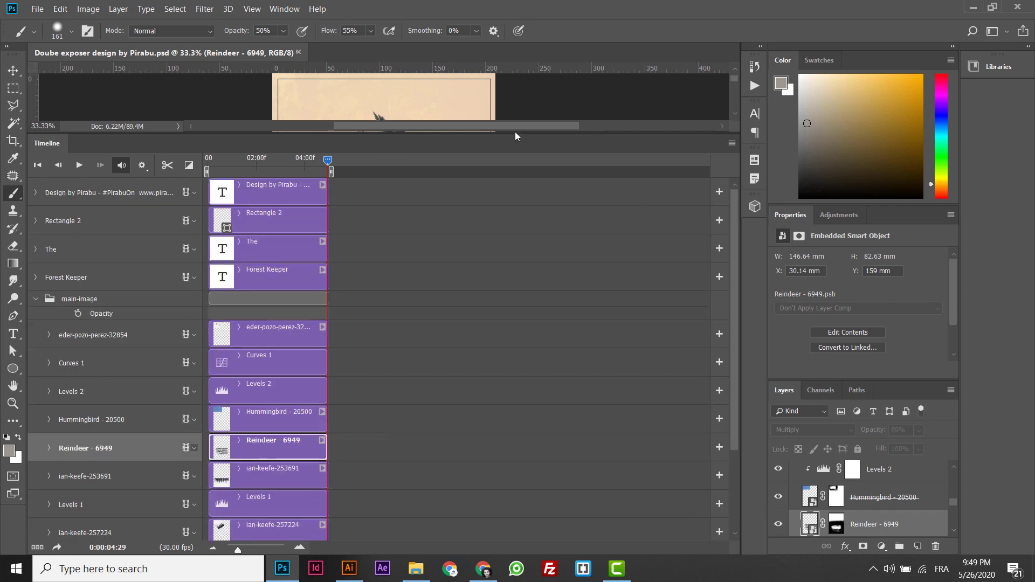
{"action": "left_click_drag", "start_coordinate": [515, 134], "coordinate": [525, 420]}
{"action": "key", "text": "Left"}
{"action": "key", "text": "Right"}
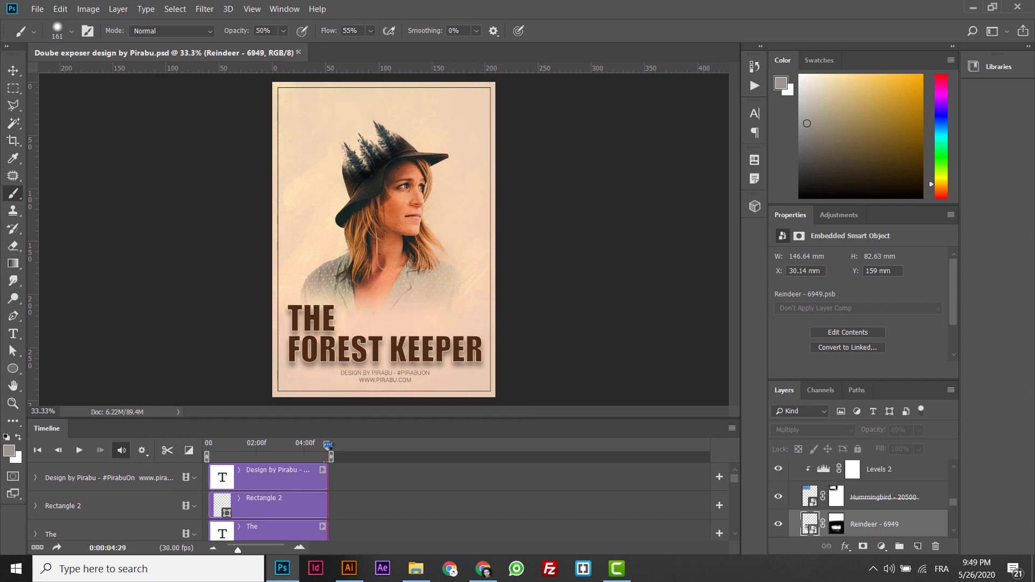
- Trim the Curves 1, Levels 2 and Hummingbird clips to 05:00, then collapse the timeline
{"action": "left_click_drag", "start_coordinate": [662, 418], "coordinate": [649, 229]}
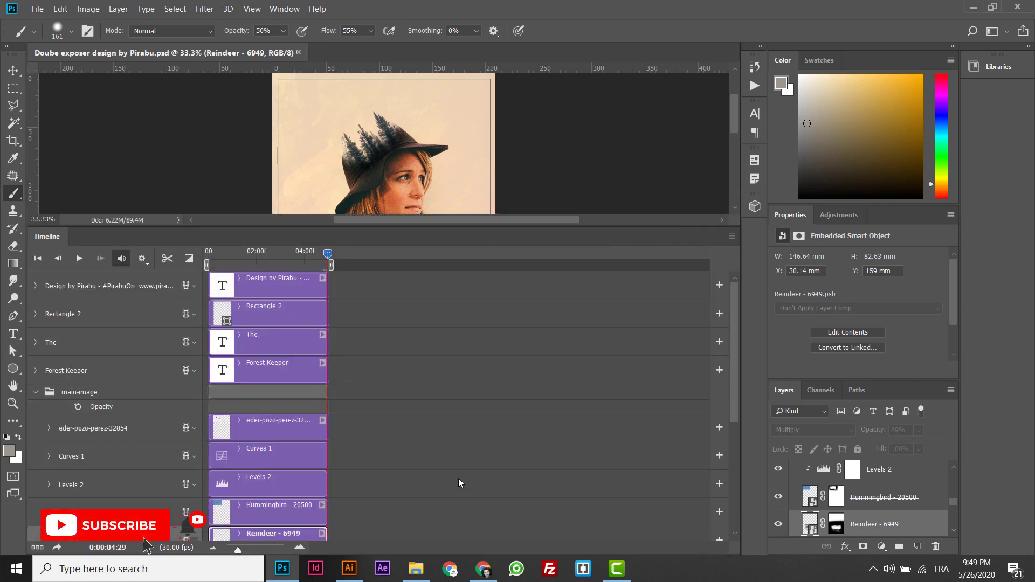
{"action": "left_click_drag", "start_coordinate": [243, 553], "coordinate": [251, 553]}
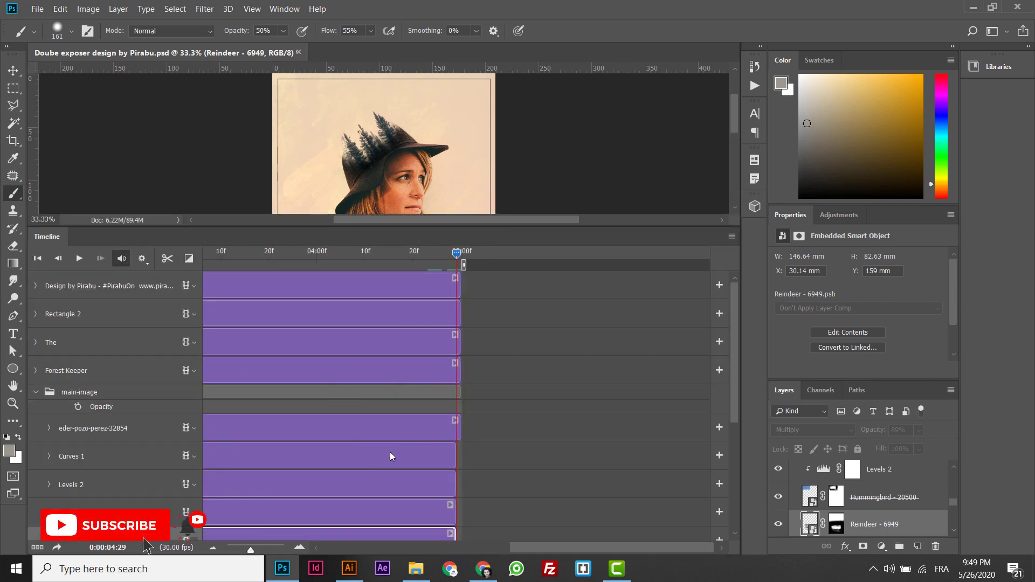
{"action": "left_click_drag", "start_coordinate": [457, 465], "coordinate": [459, 462]}
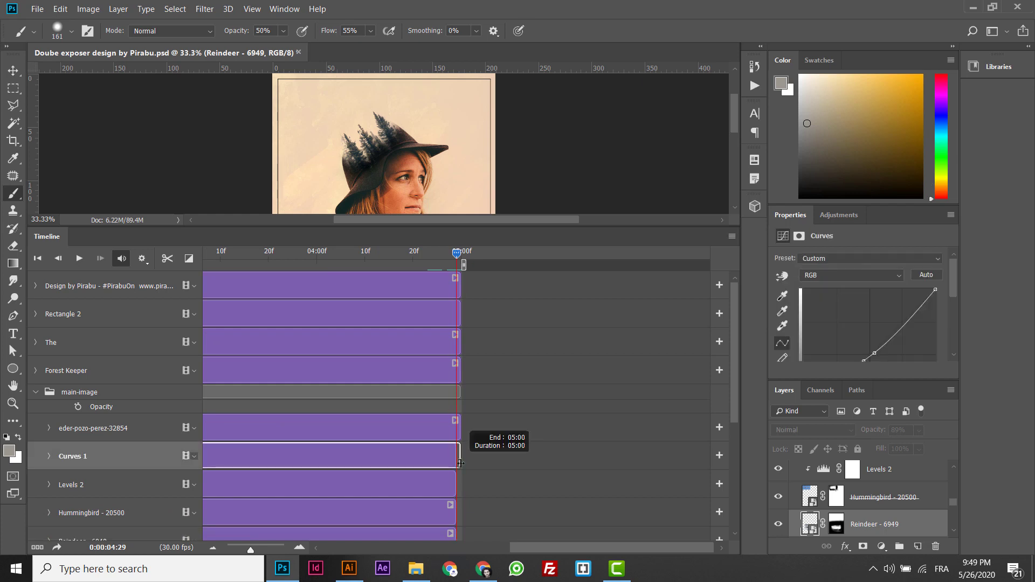
{"action": "left_click", "coordinate": [459, 483]}
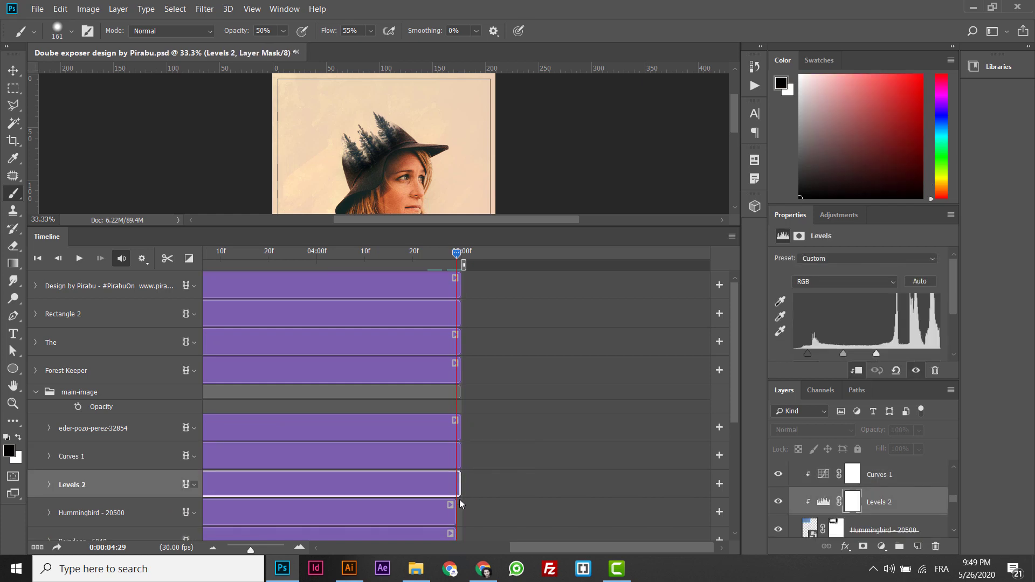
{"action": "left_click_drag", "start_coordinate": [455, 507], "coordinate": [457, 507]}
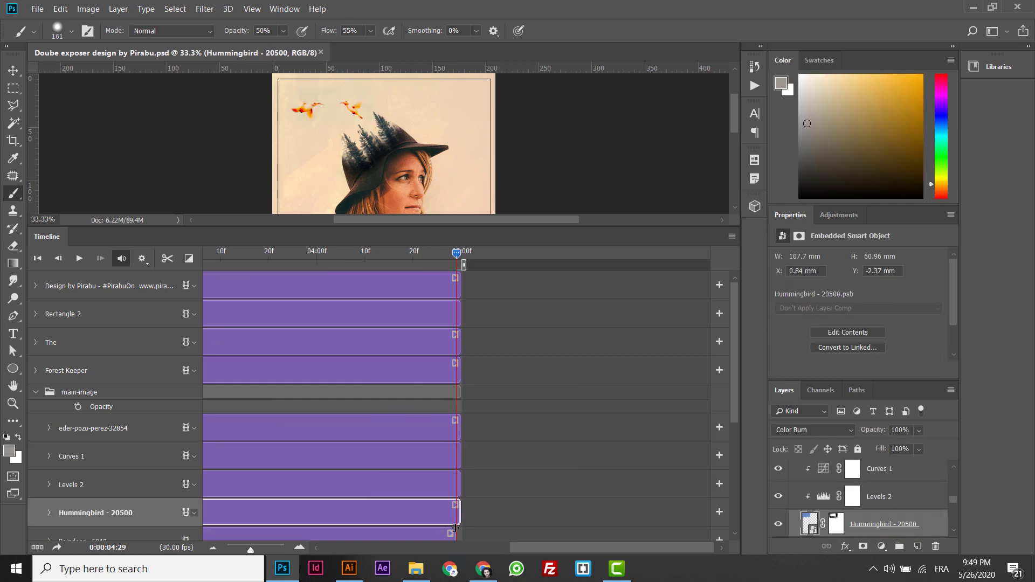
{"action": "left_click", "coordinate": [455, 529]}
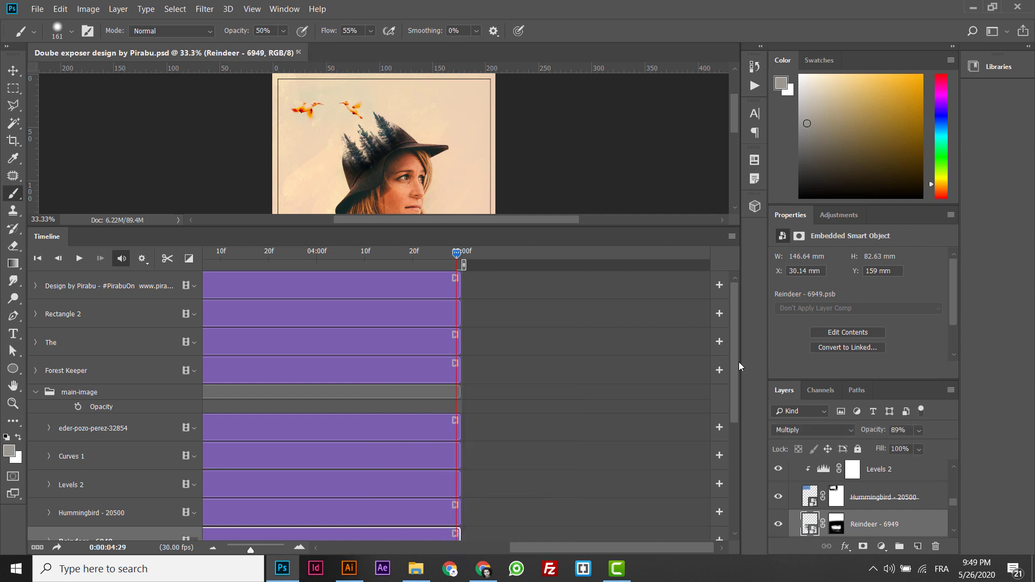
{"action": "mouse_move", "coordinate": [738, 361]}
{"action": "left_mouse_down"}
{"action": "mouse_move", "coordinate": [738, 442]}
{"action": "mouse_move", "coordinate": [729, 320]}
{"action": "left_mouse_up"}
{"action": "left_click_drag", "start_coordinate": [448, 229], "coordinate": [444, 341]}
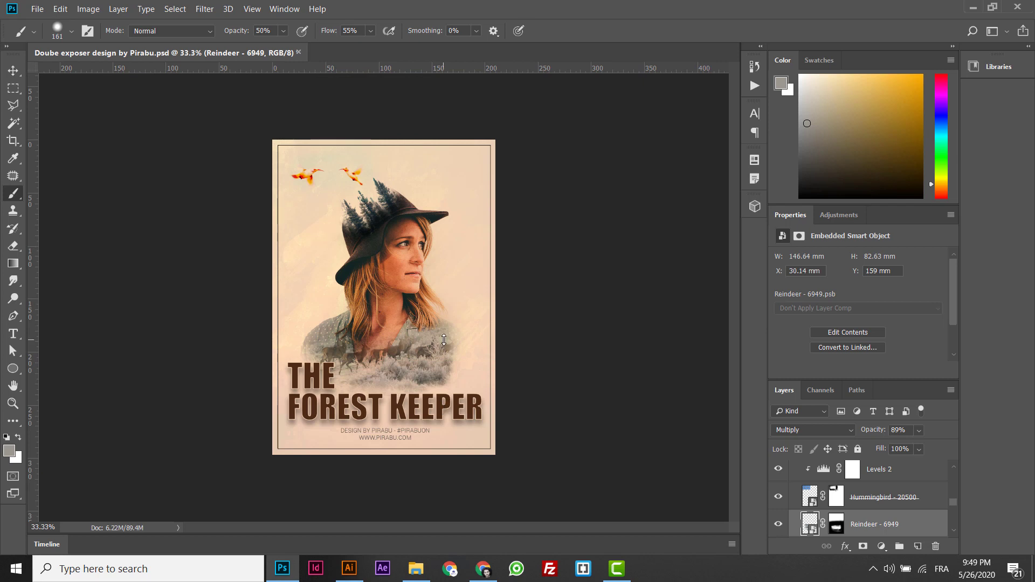
- Render the animation as an H.264 High Quality MP4 at Document Size, 1240×1754
{"action": "left_click", "coordinate": [37, 9]}
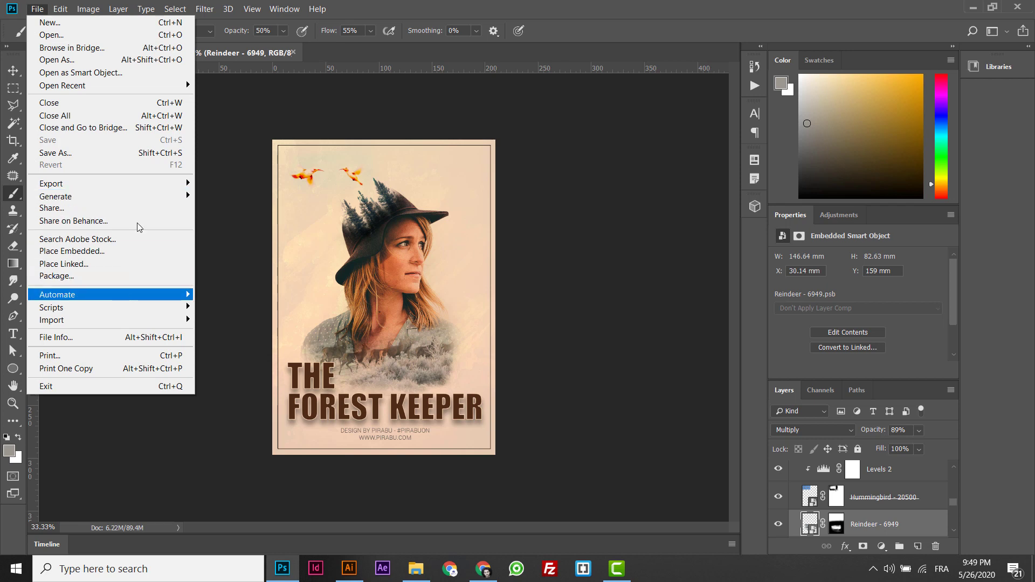
{"action": "mouse_move", "coordinate": [51, 183]}
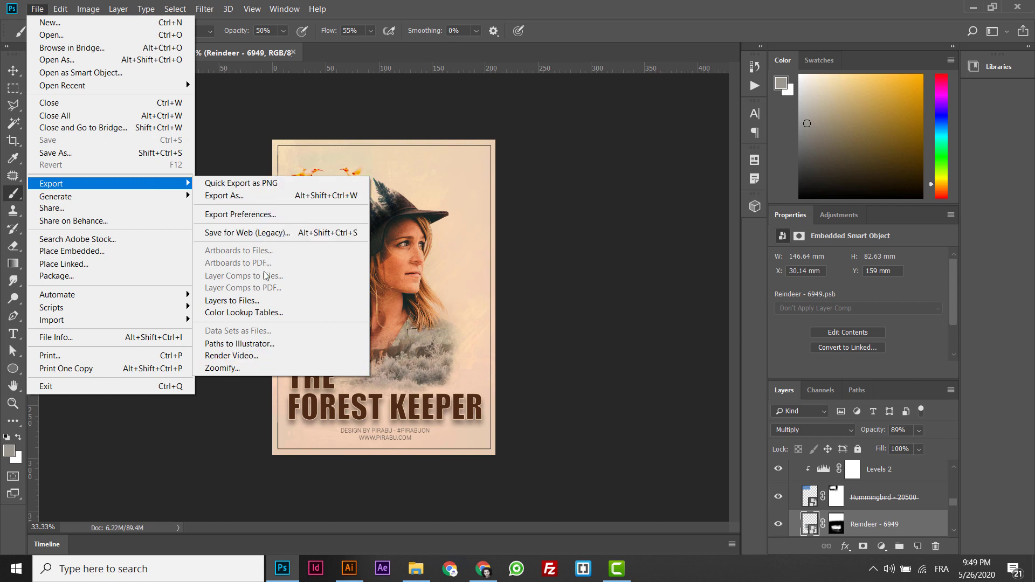
{"action": "left_click", "coordinate": [253, 359]}
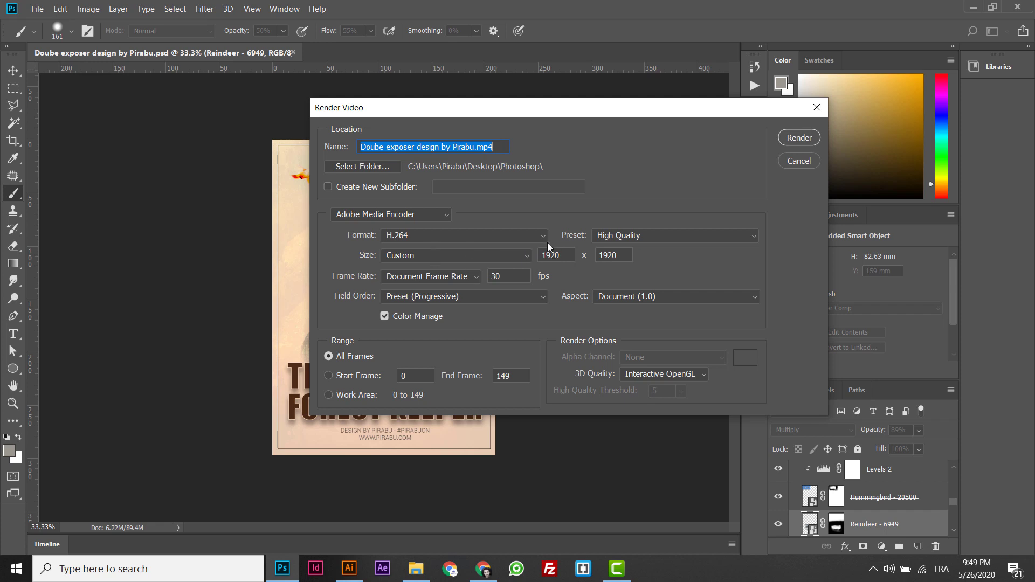
{"action": "left_click", "coordinate": [499, 255]}
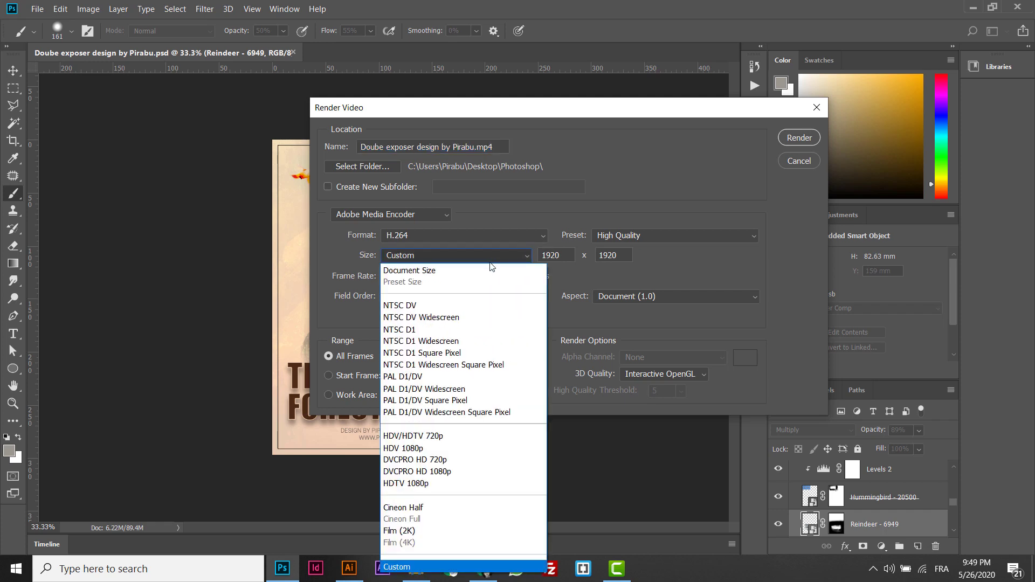
{"action": "left_click", "coordinate": [485, 268]}
{"action": "double_click", "coordinate": [616, 255]}
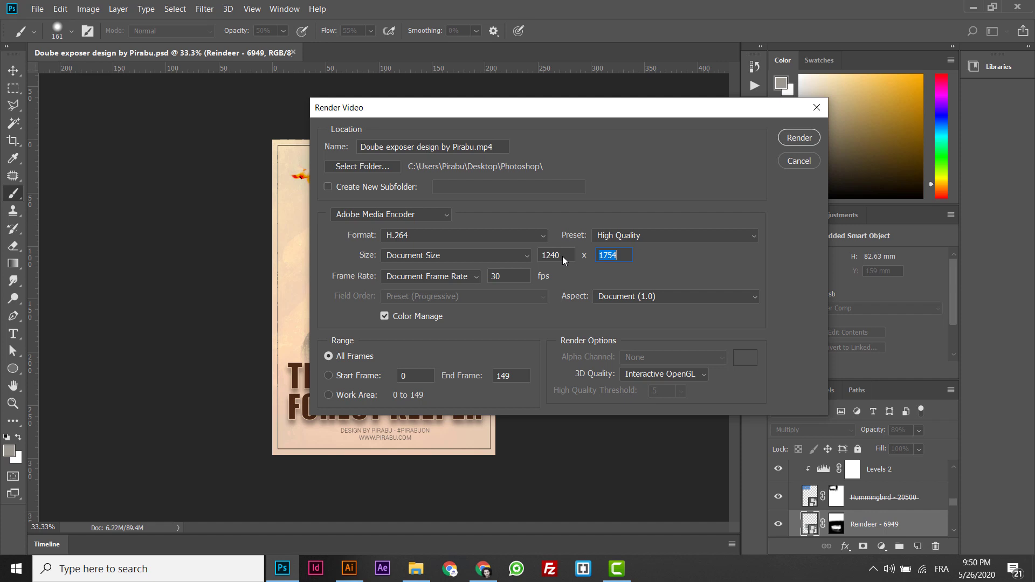
{"action": "left_click", "coordinate": [796, 139]}
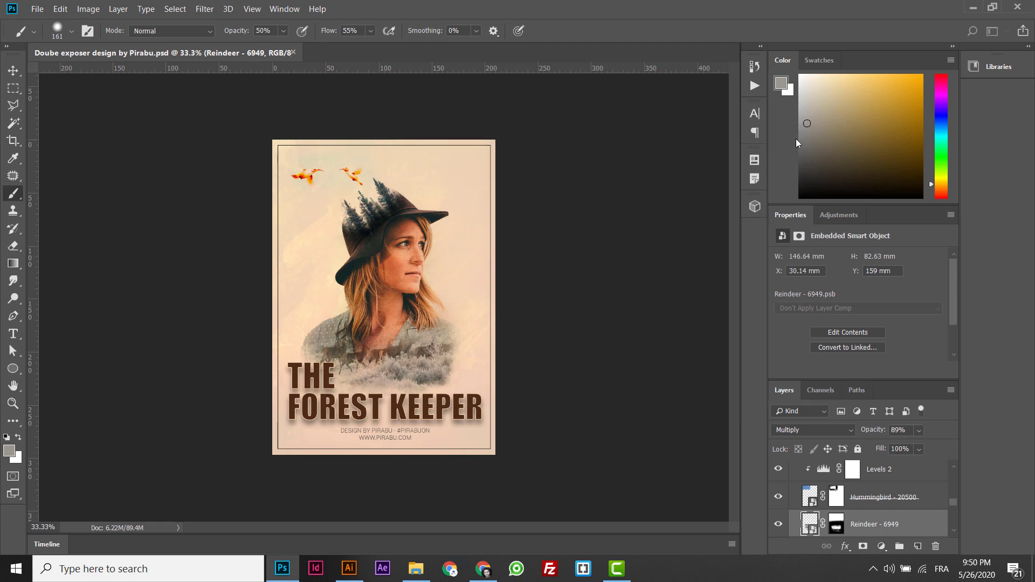